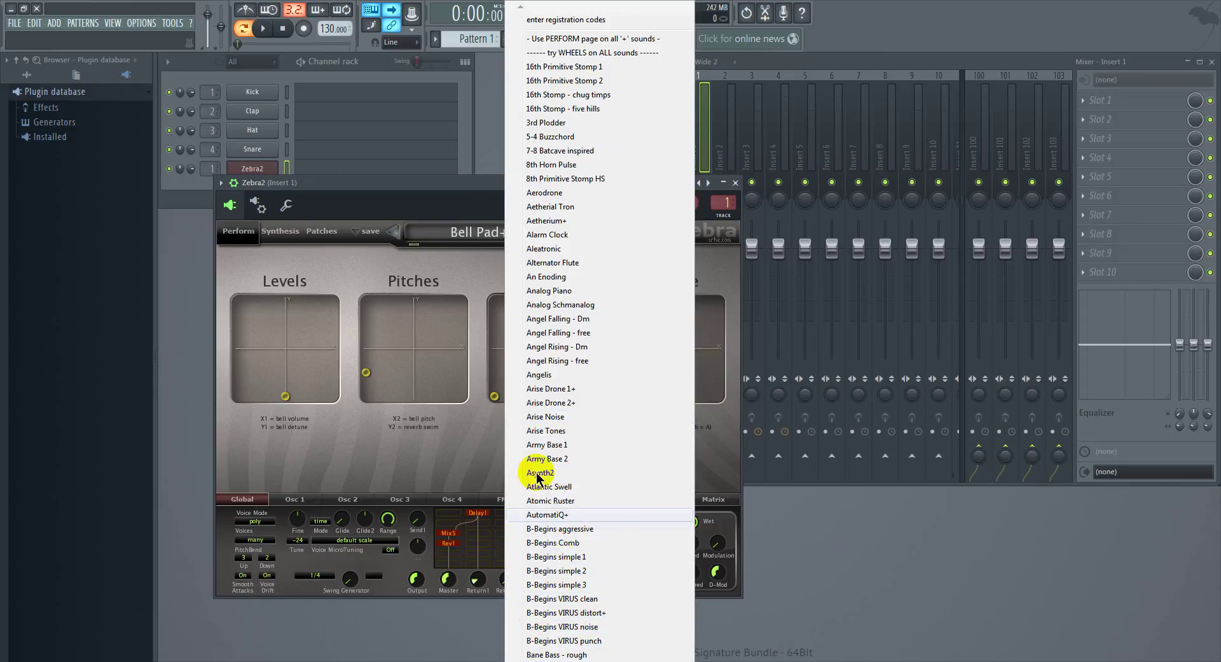
# Step: Dismiss the preset list and examine the ACDSee screenshot of the Zebralette presets folder at 100%
pyautogui.click(832, 552)
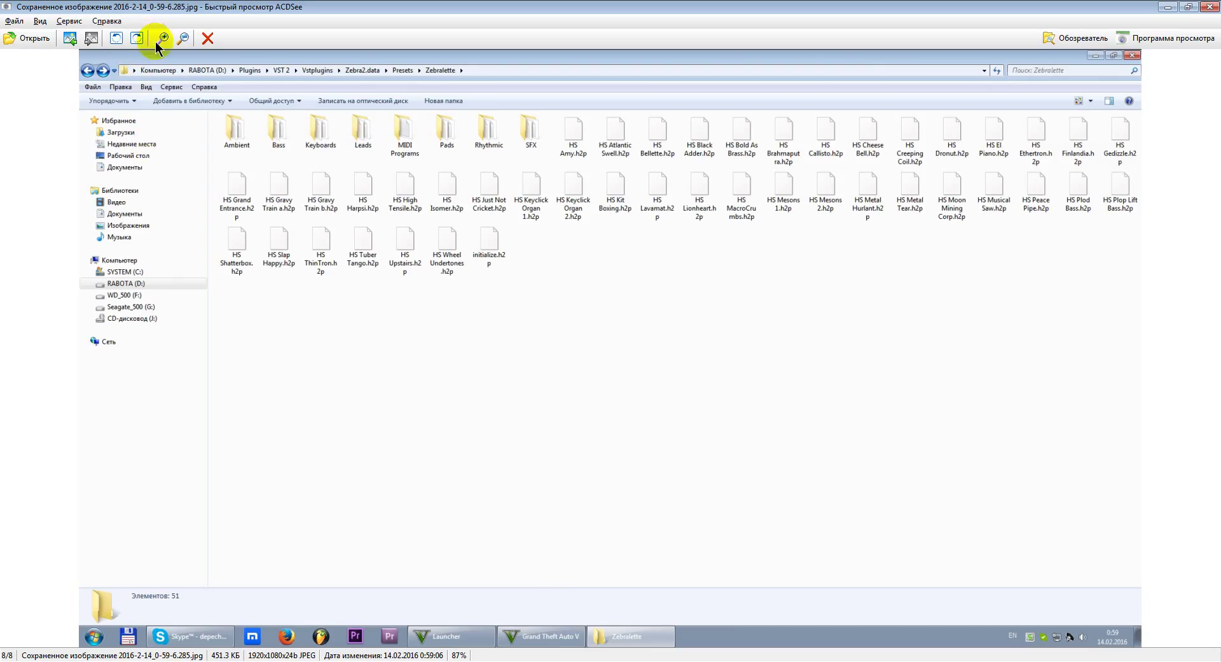
pyautogui.click(160, 47)
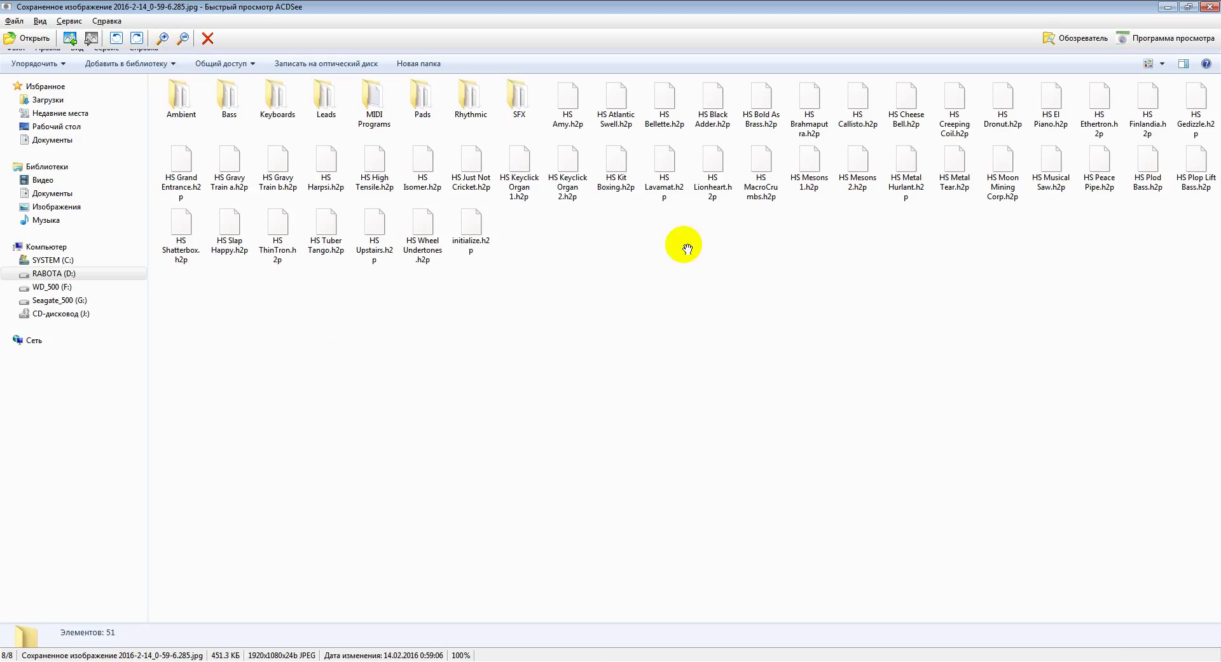
pyautogui.moveTo(551, 319); pyautogui.dragTo(577, 332)
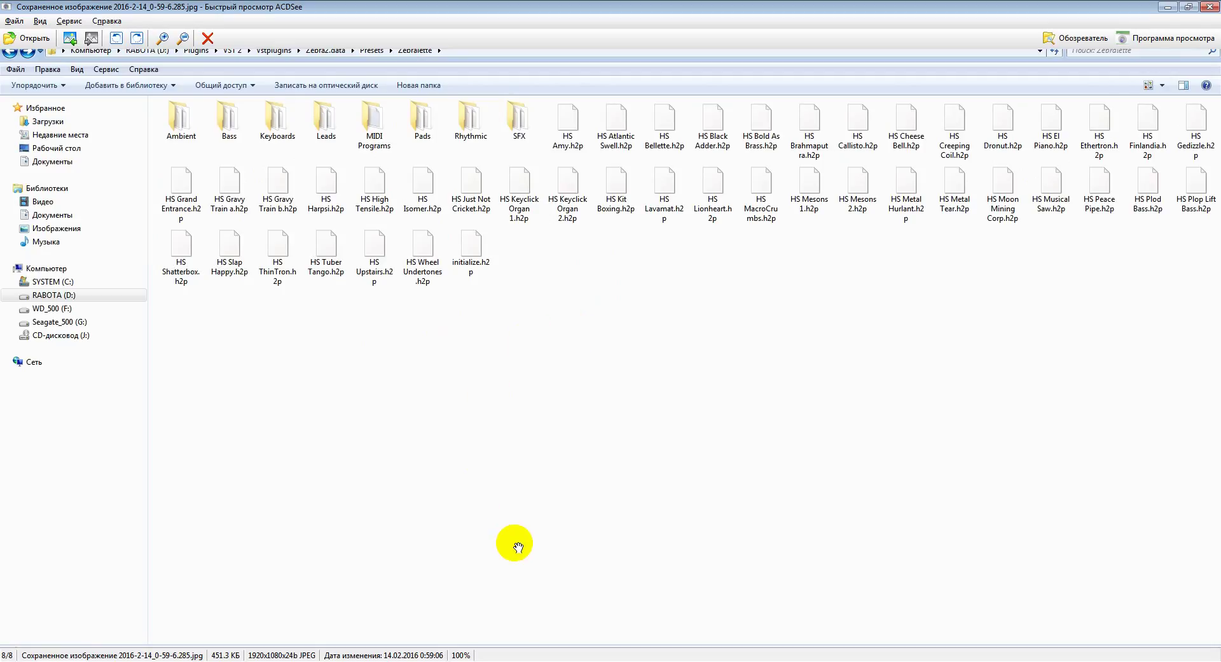
pyautogui.press('Escape')
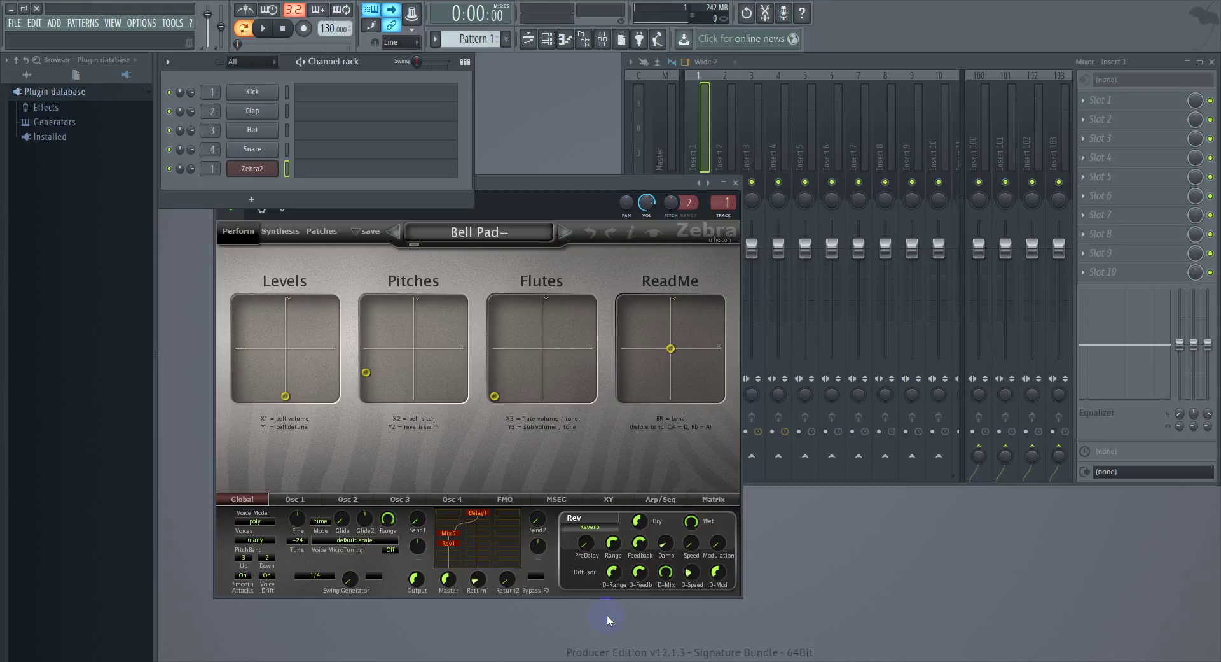
# Step: Switch to Windows Explorer and examine the preset files and the "u-he - The Dark Zebra" folder in the Zebra2 presets directory
pyautogui.hotkey('alt', 'Tab')
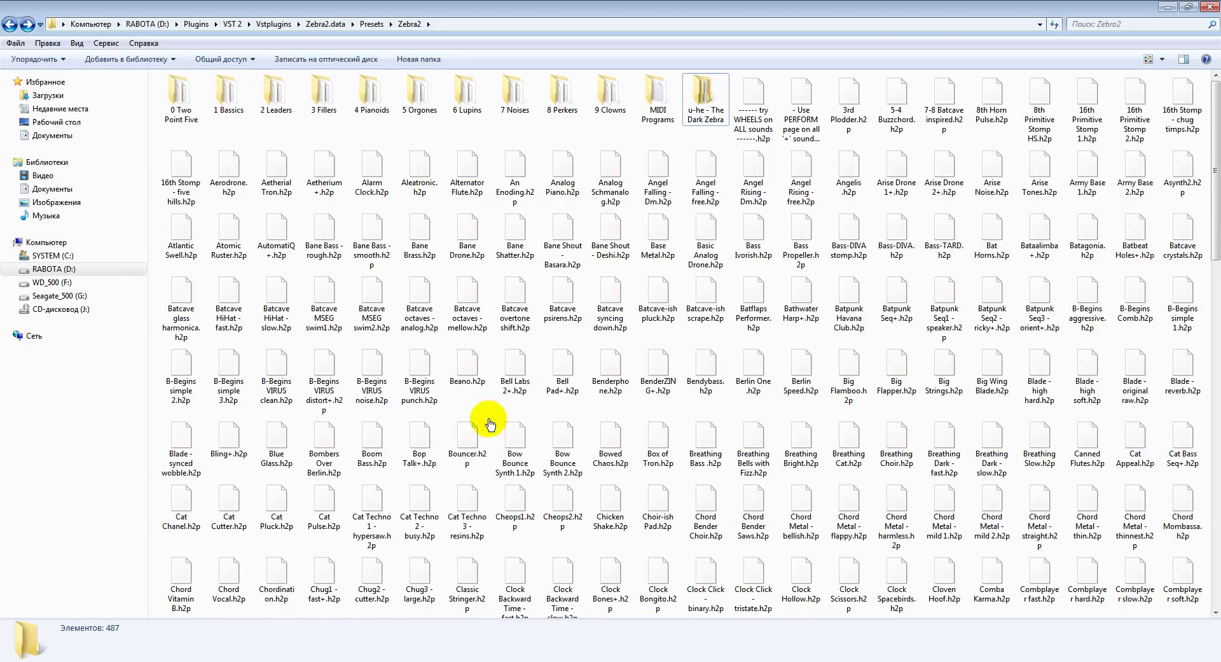
pyautogui.click(468, 171)
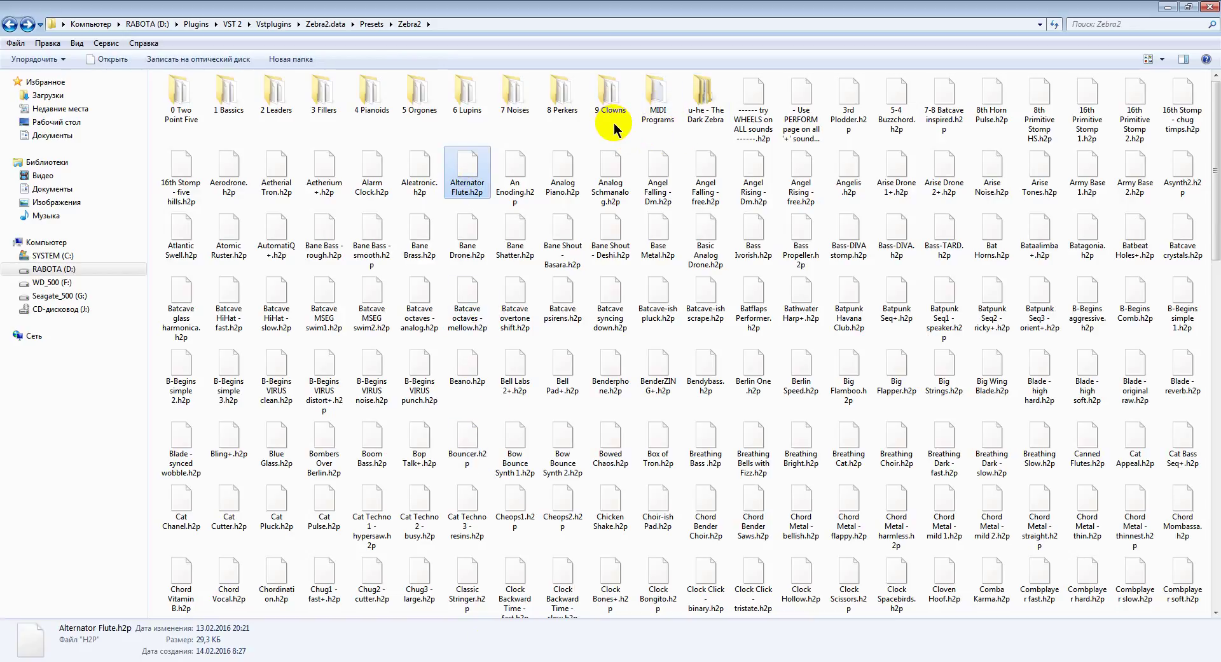
pyautogui.click(624, 156)
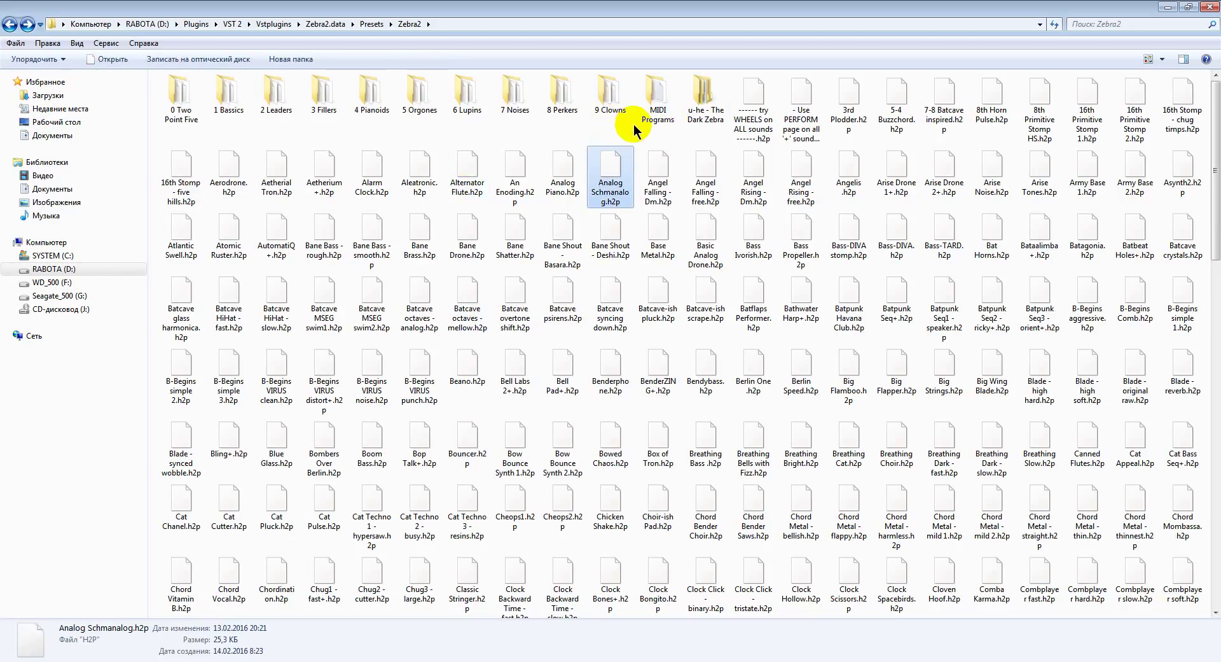
pyautogui.click(702, 104)
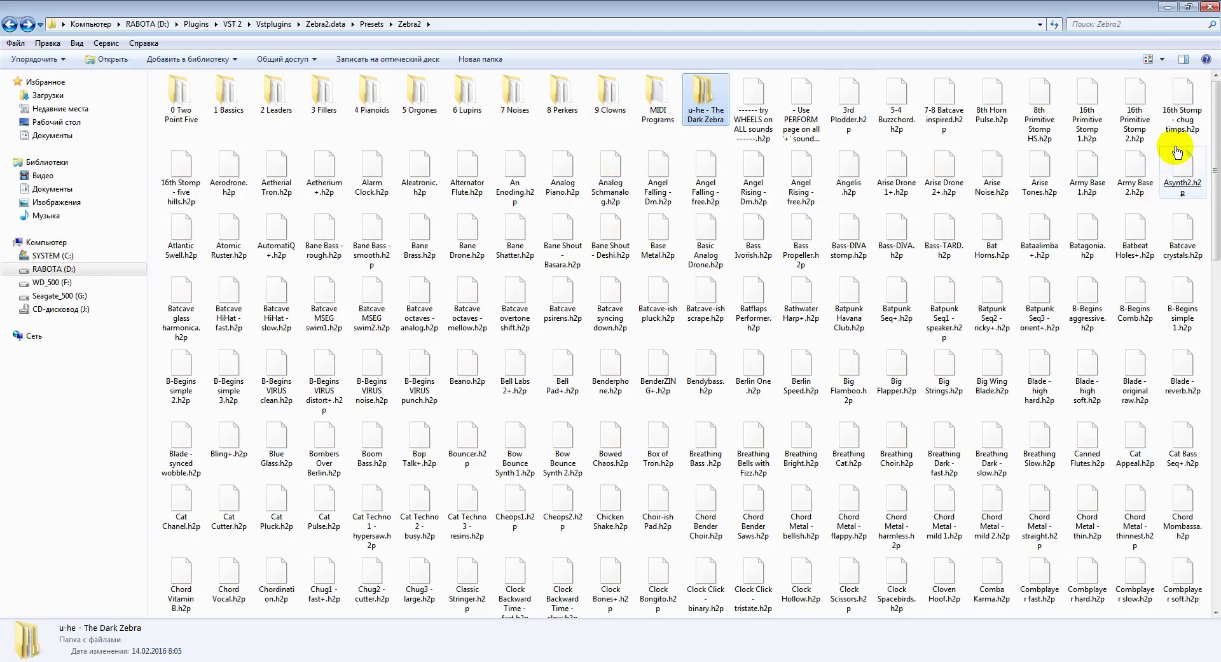
pyautogui.moveTo(1213, 137); pyautogui.dragTo(1210, 102)
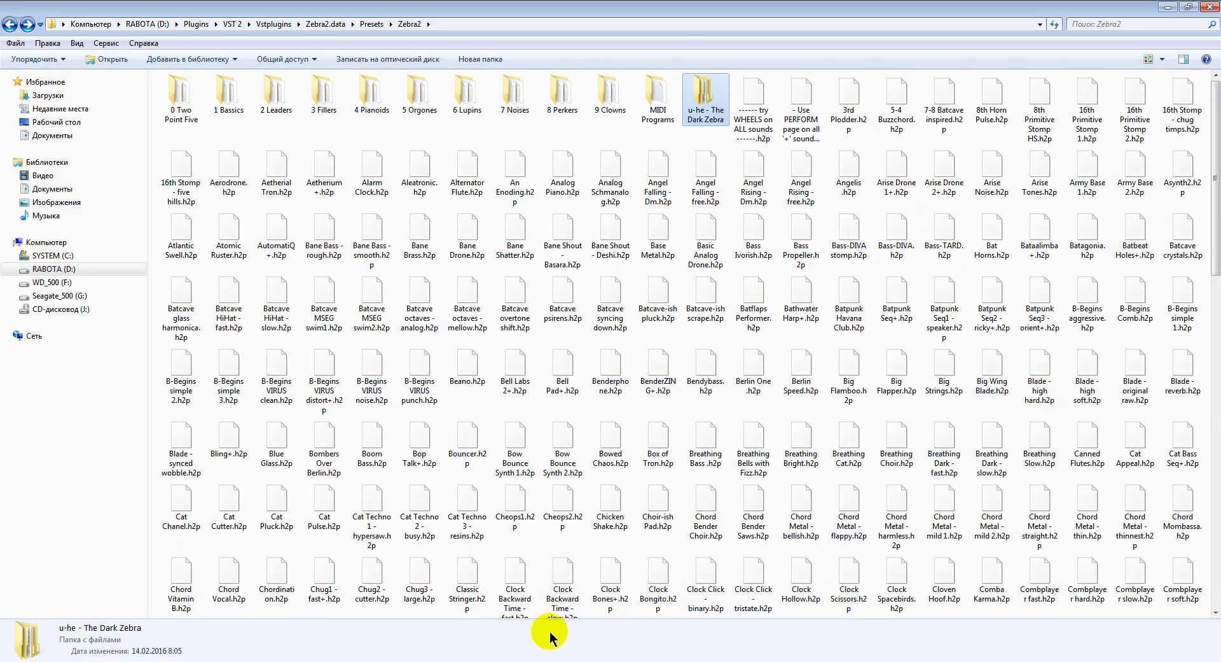
# Step: Compare the Zebra2 presets directory with the Zebralette folder screenshot in ACDSee, and return to Windows Explorer
pyautogui.hotkey('alt', 'Tab')
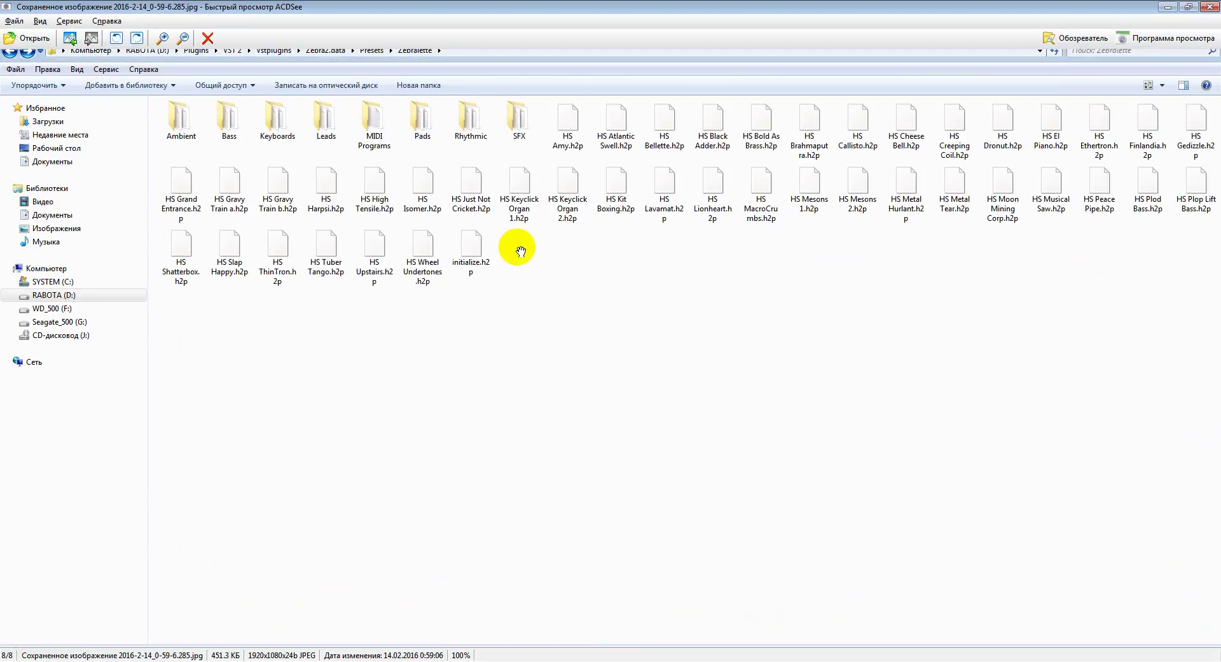
pyautogui.moveTo(536, 273); pyautogui.dragTo(580, 330)
pyautogui.scroll(-1, 581, 329)
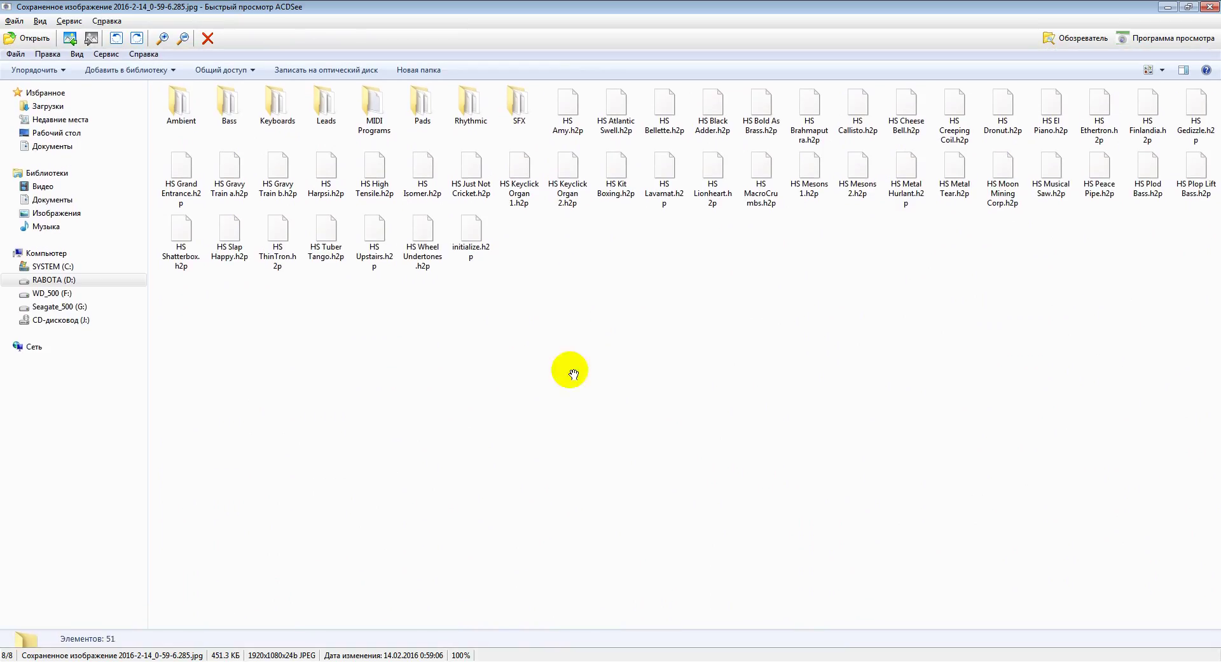
pyautogui.hotkey('alt', 'Tab')
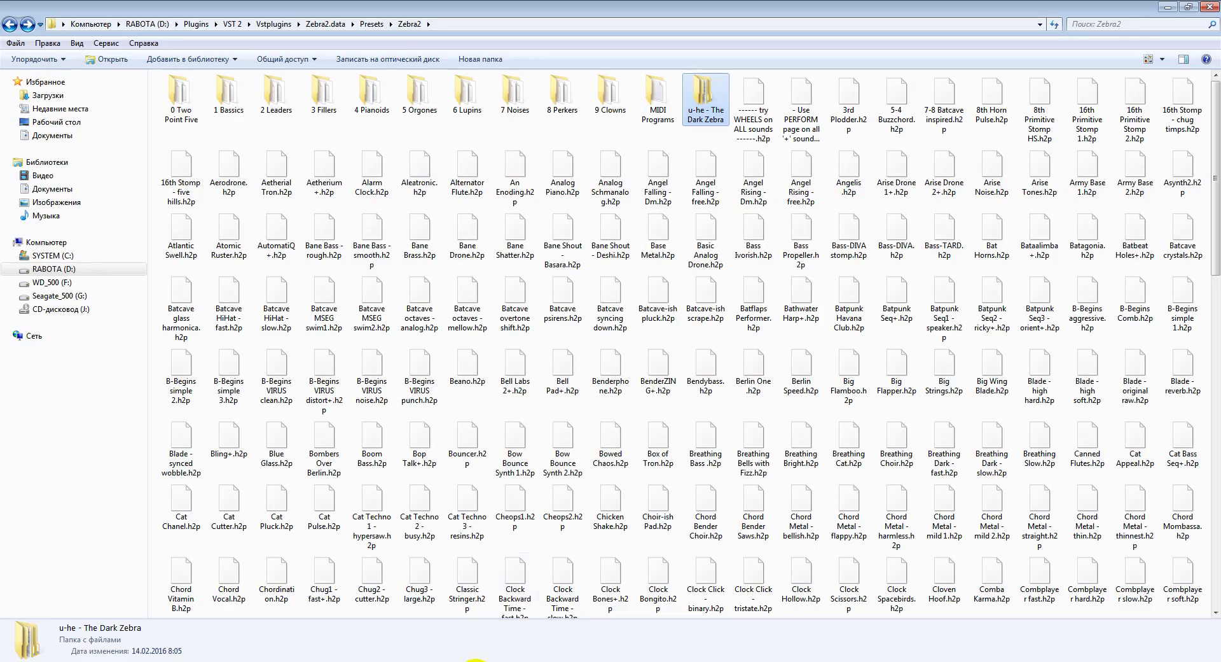
# Step: Inspect the Bells + Metallurgy presets inside "u-he - The Dark Zebra", selecting all of them, and go back to the Zebra2 folder
pyautogui.doubleClick(701, 109)
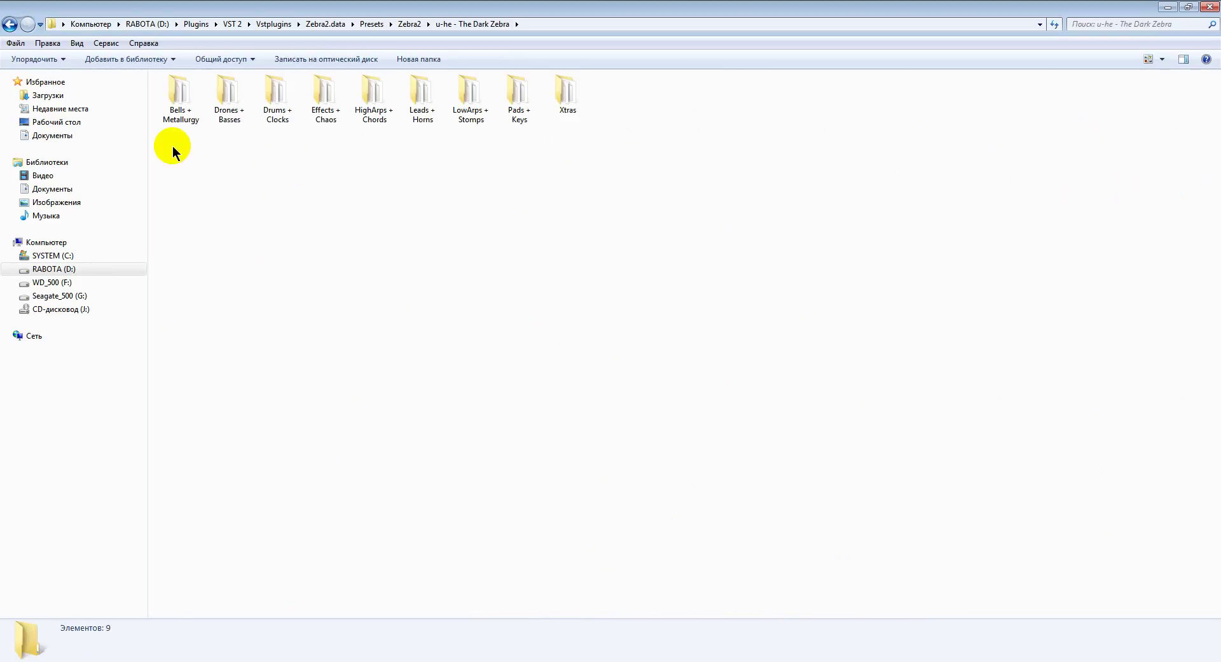
pyautogui.doubleClick(173, 92)
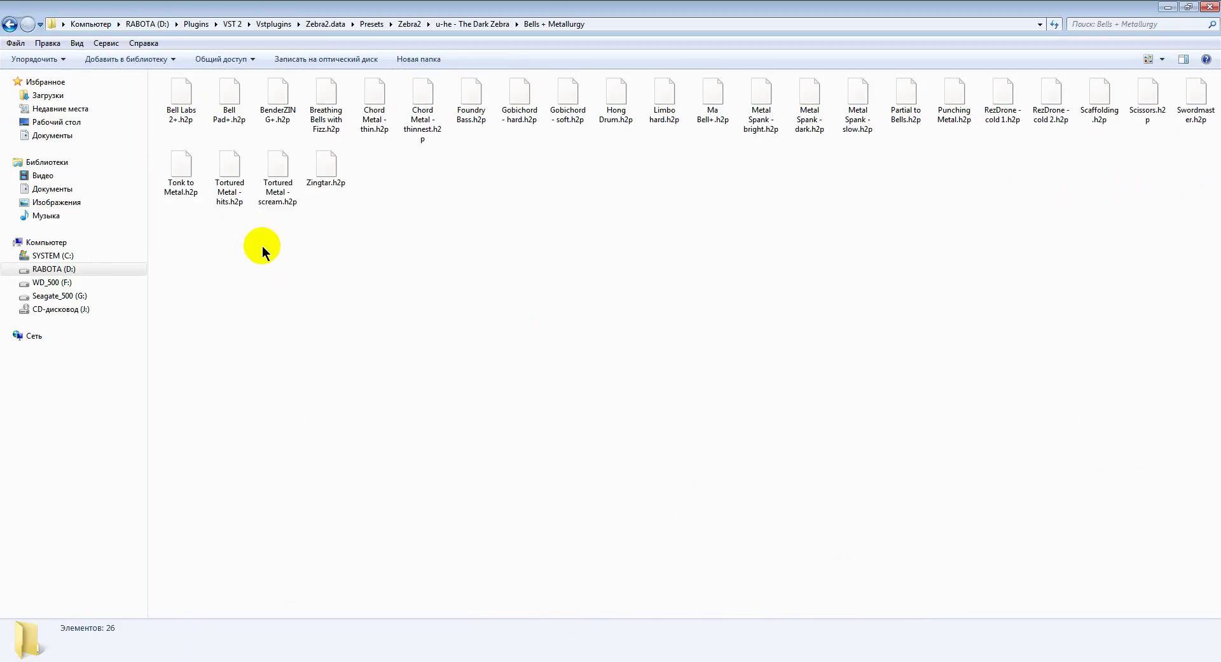
pyautogui.moveTo(166, 216); pyautogui.dragTo(1201, 70)
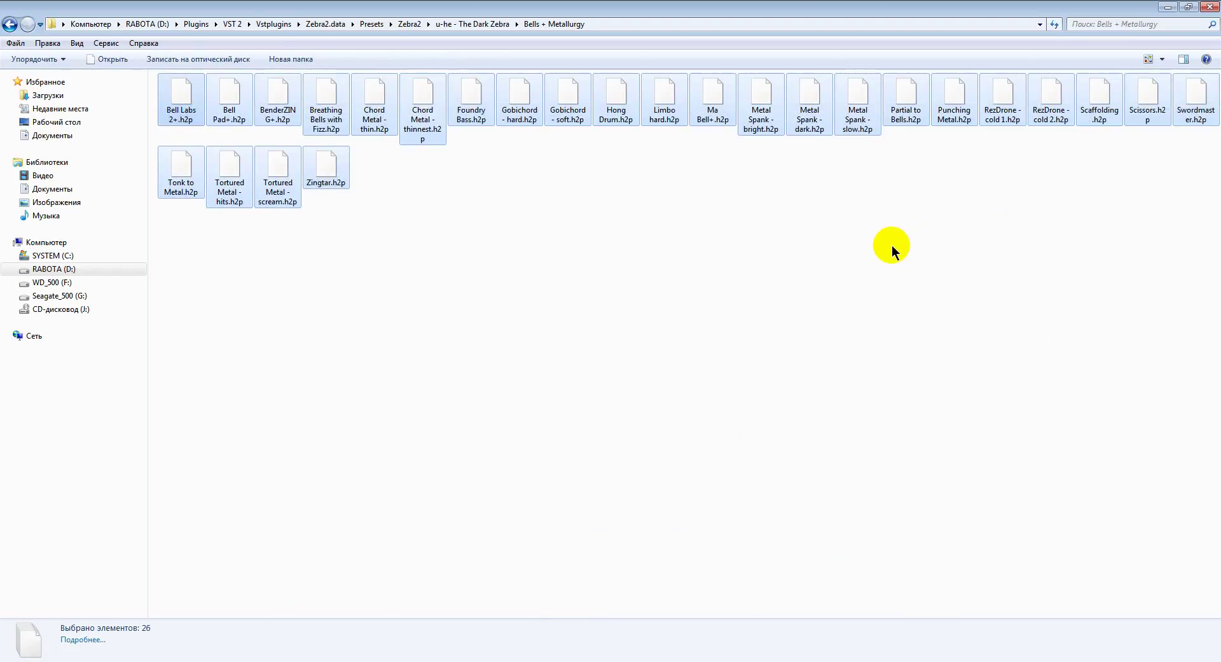
pyautogui.click(9, 24)
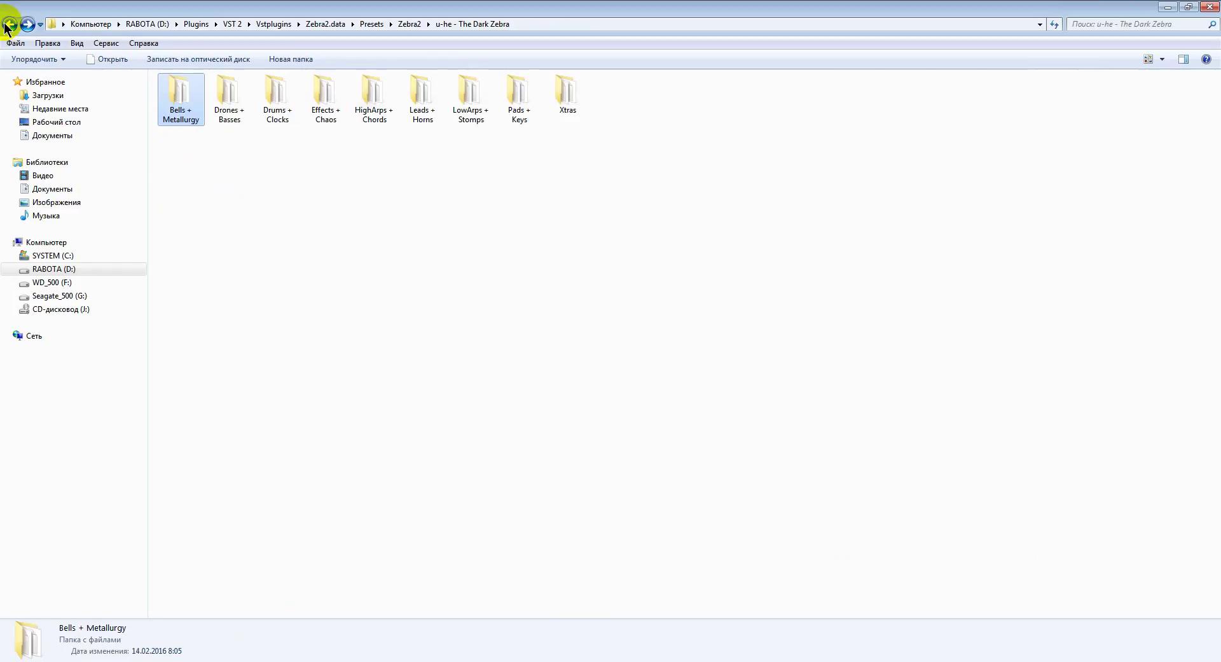
pyautogui.click(9, 24)
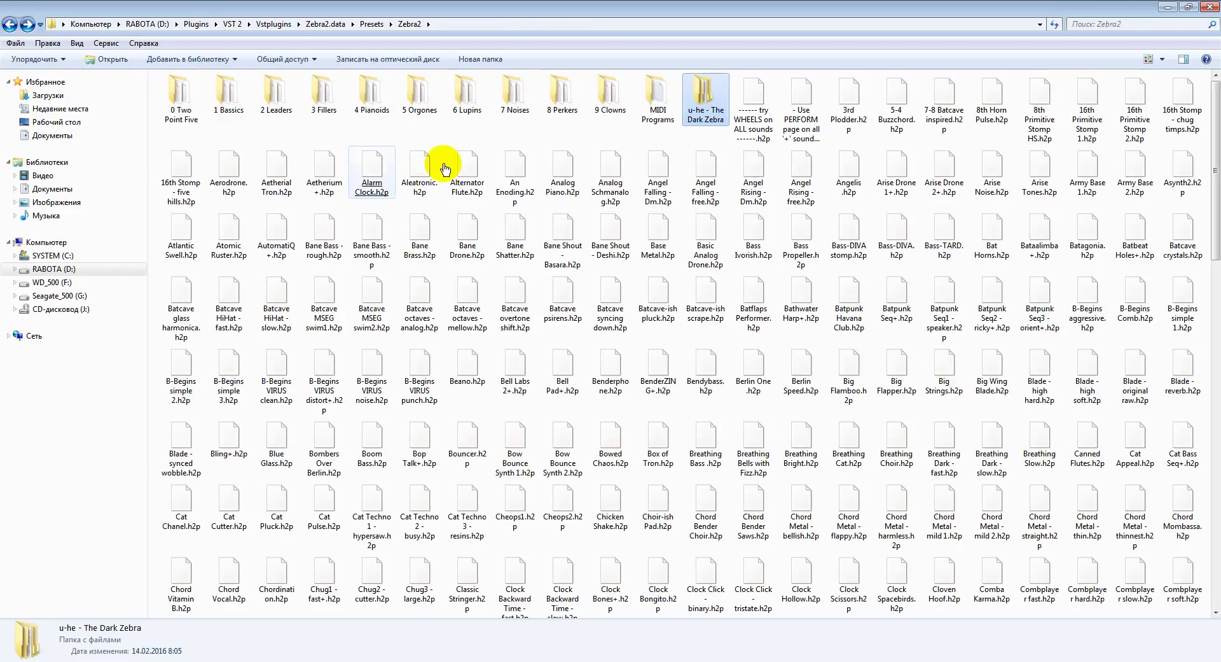
# Step: Locate Bell Pad+.h2p in the Zebra2 folder, and inspect the Drones + Basses and Drums + Clocks subfolders of "u-he - The Dark Zebra"
pyautogui.click(547, 353)
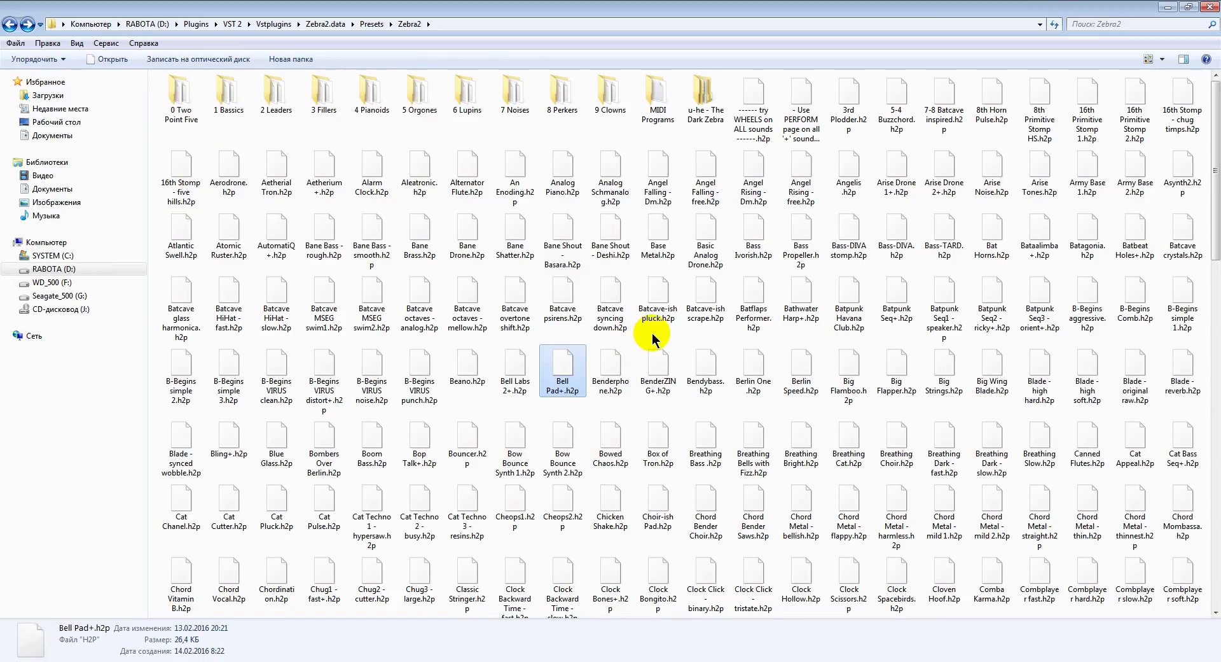
pyautogui.doubleClick(703, 95)
pyautogui.doubleClick(226, 102)
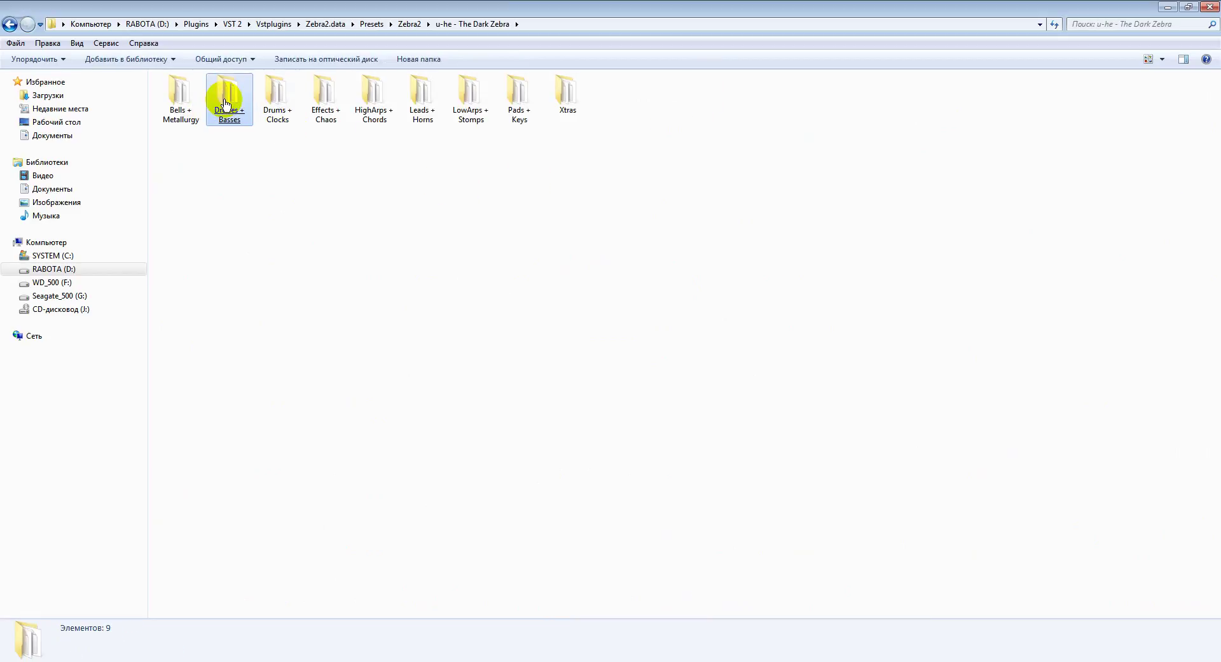
pyautogui.click(9, 26)
pyautogui.doubleClick(292, 102)
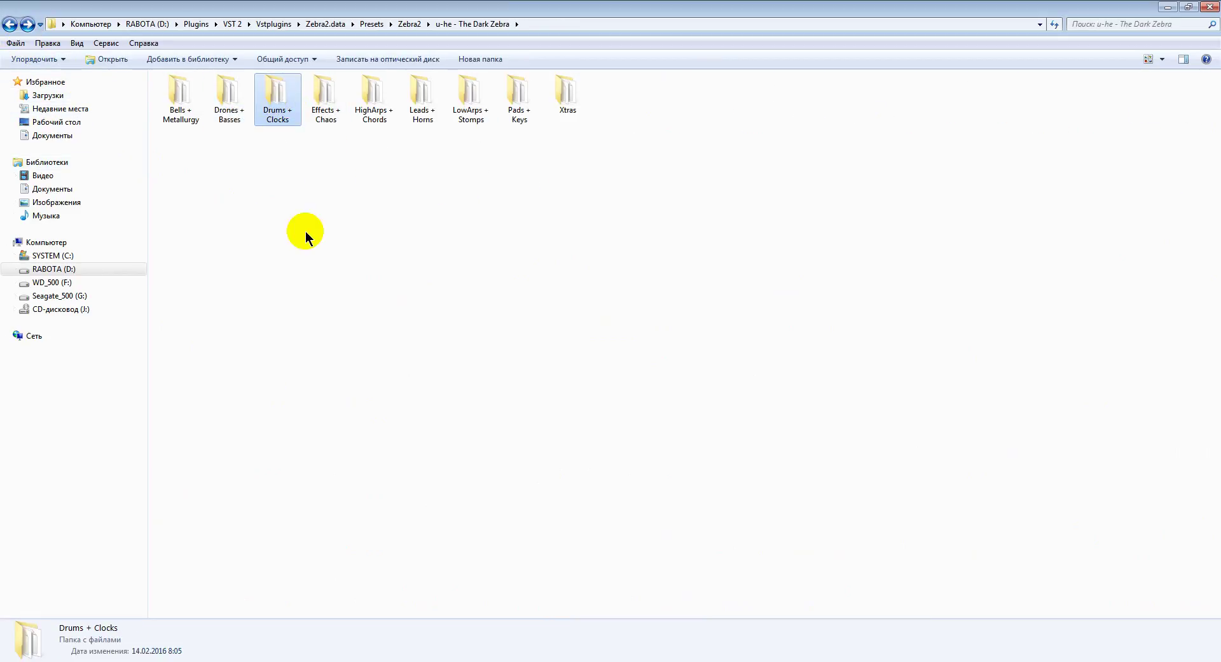
pyautogui.click(308, 234)
pyautogui.click(9, 24)
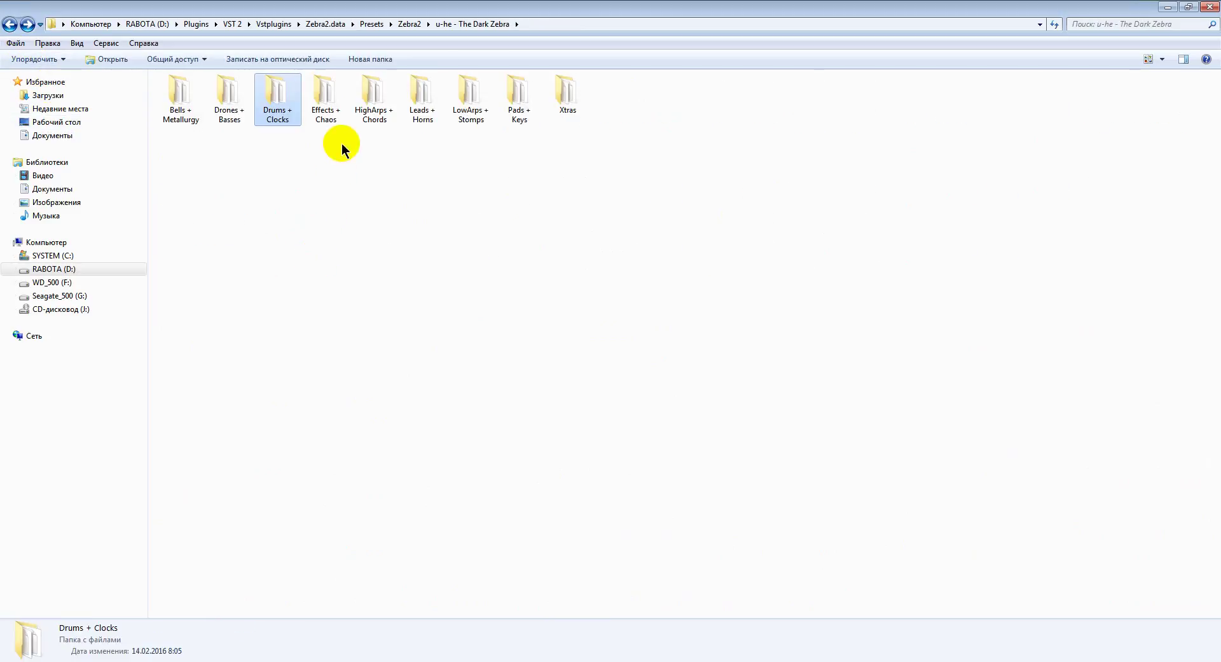
# Step: Inspect the HighArps + Chords and Xtras preset subfolders and return to the Zebra2 folder
pyautogui.click(334, 111)
pyautogui.doubleClick(370, 101)
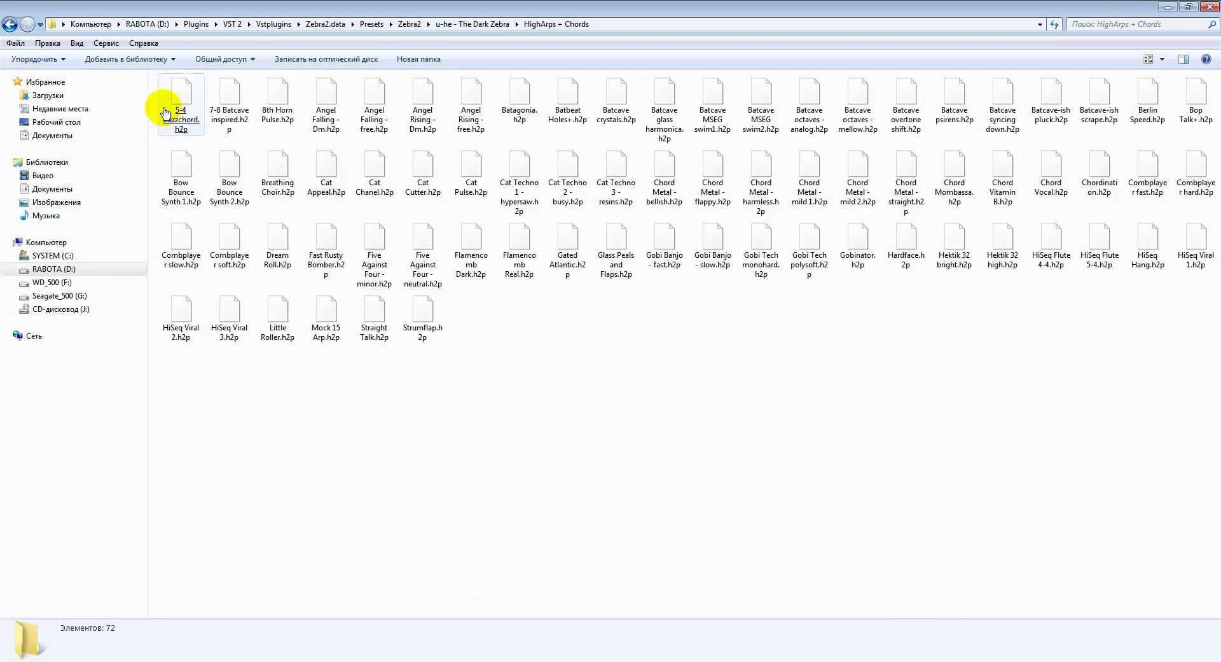
pyautogui.click(10, 24)
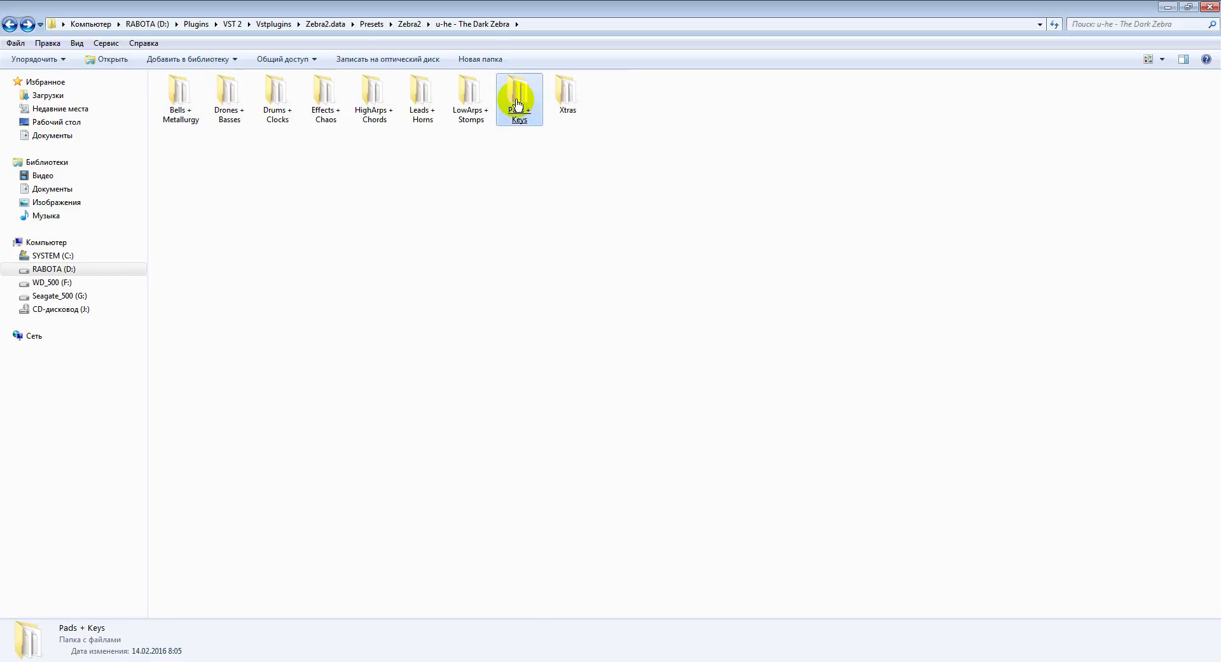
pyautogui.click(568, 93)
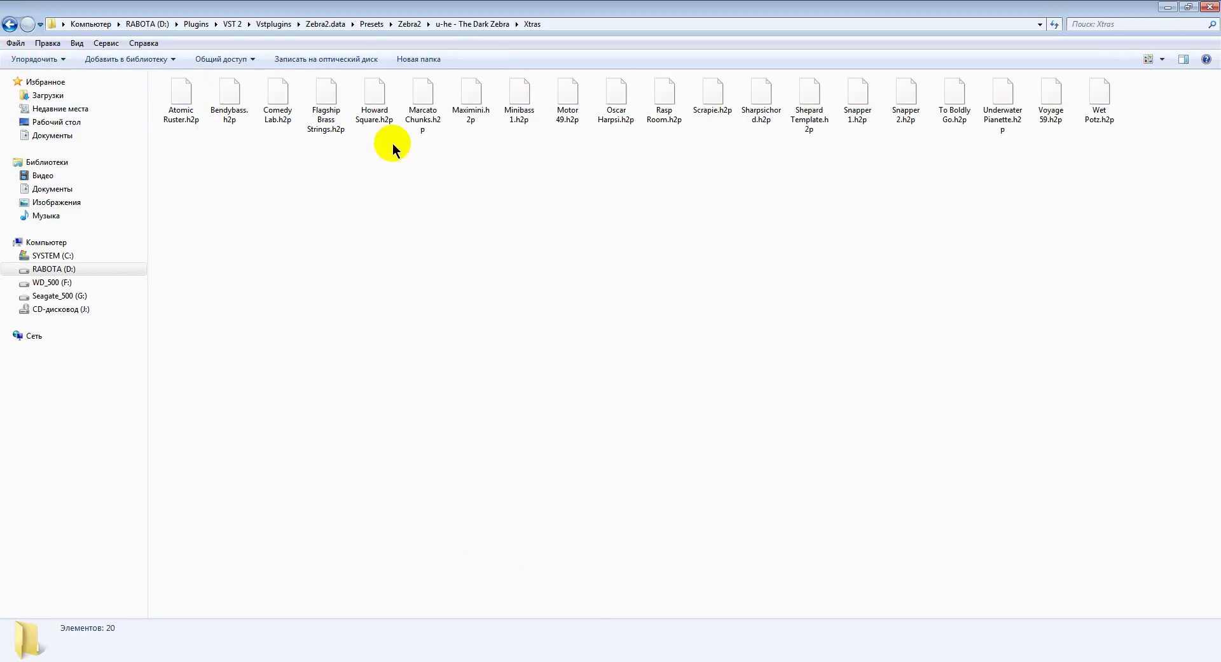
pyautogui.click(9, 25)
pyautogui.click(9, 26)
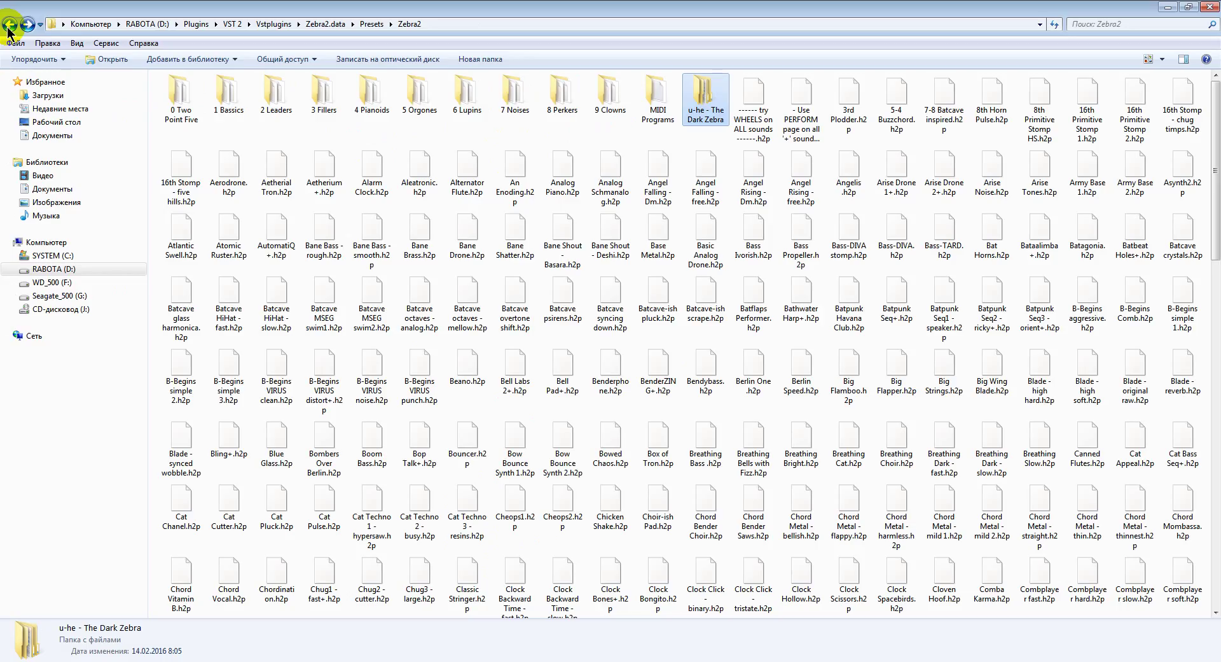
# Step: Look through the loose preset files in the Zebra2 folder and highlight the "u-he - The Dark Zebra" folder
pyautogui.click(596, 131)
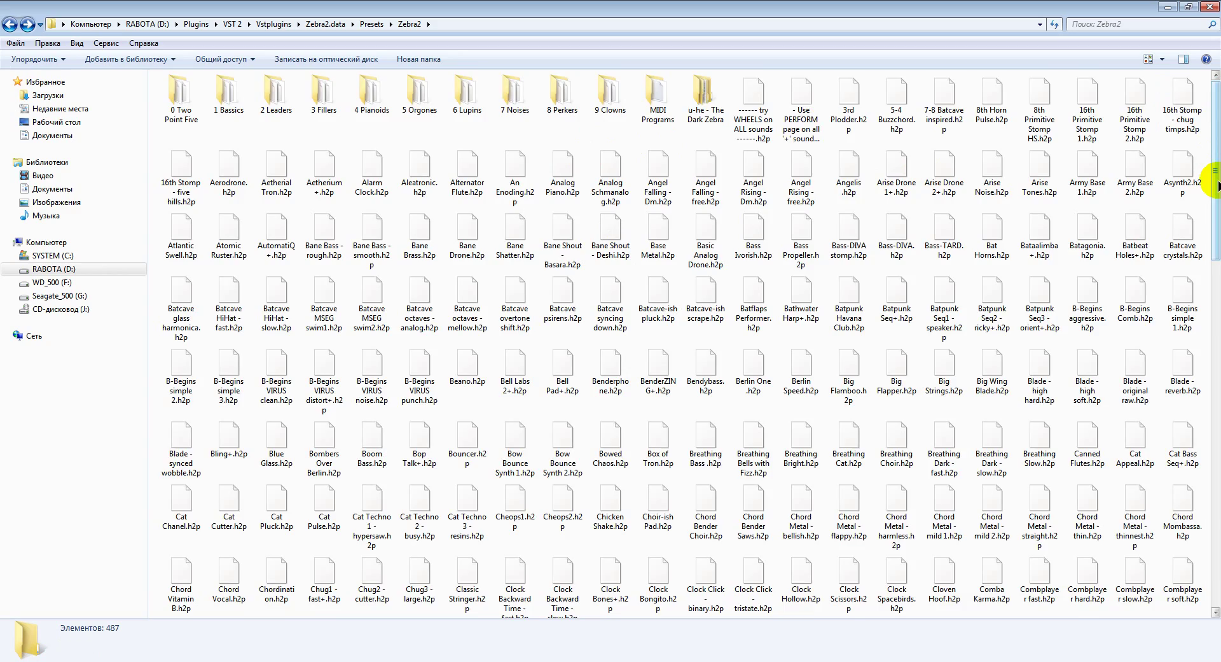
pyautogui.scroll(-1, 1217, 257)
pyautogui.moveTo(1216, 258); pyautogui.dragTo(1211, 109)
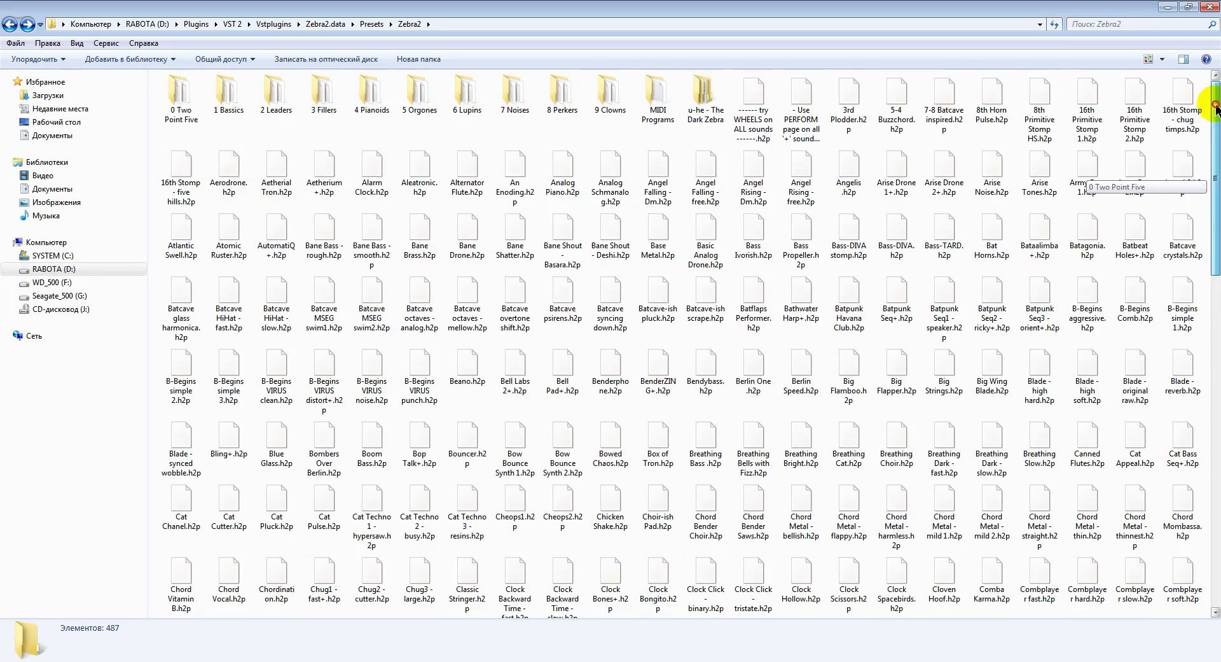
pyautogui.click(703, 109)
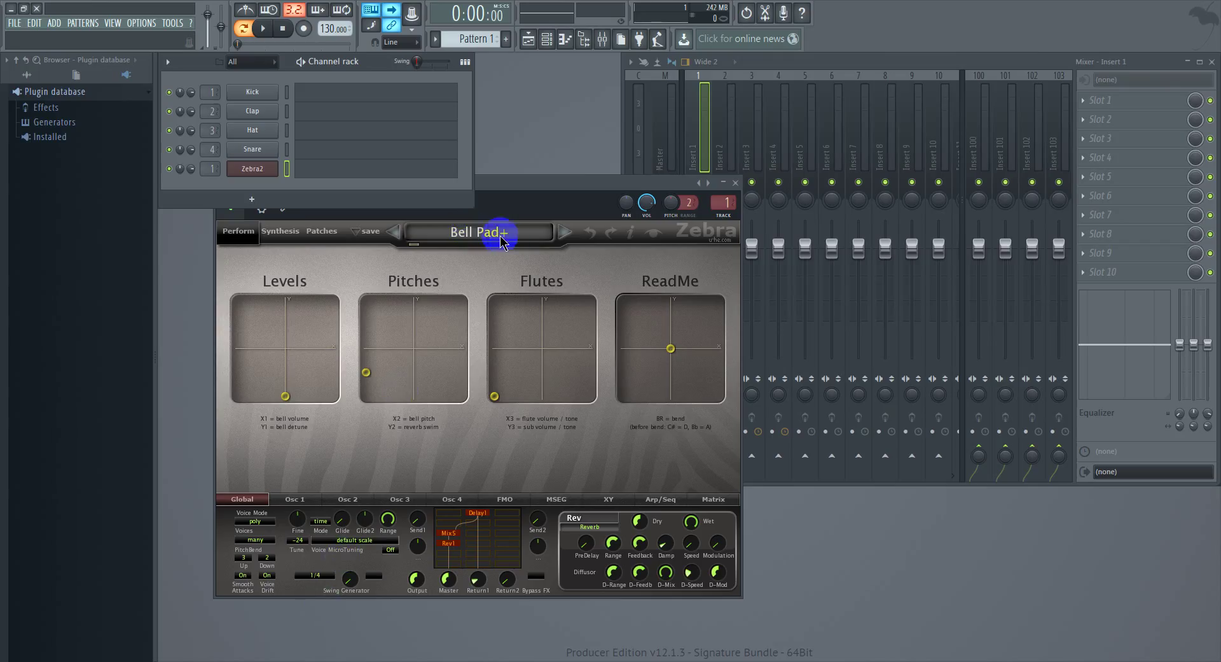
# Step: Load the Arise Drone 1+ preset in Zebra2 in FL Studio and play a few notes to audition it
pyautogui.click(507, 234)
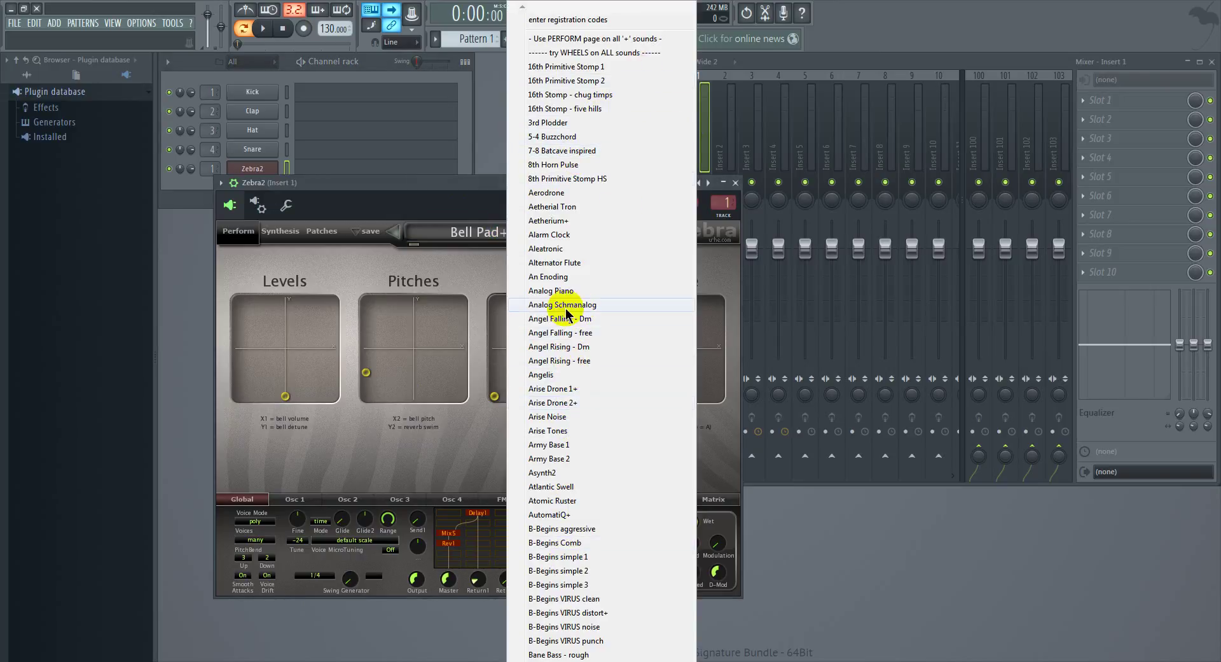
pyautogui.click(574, 390)
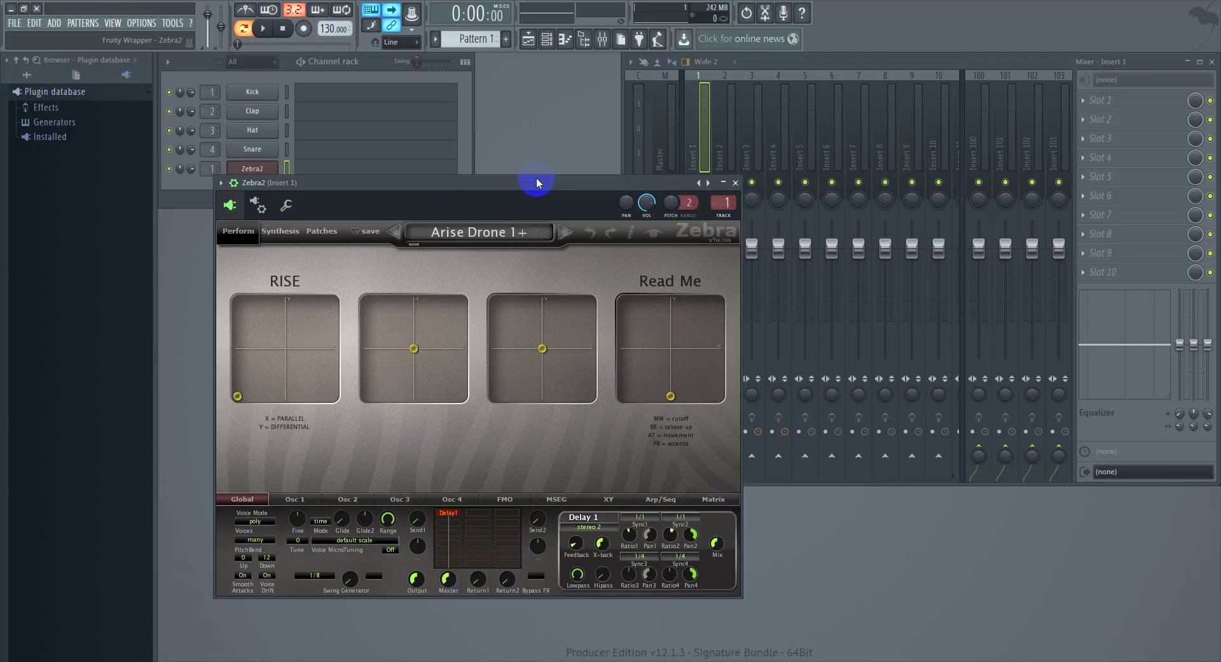
pyautogui.press('b')
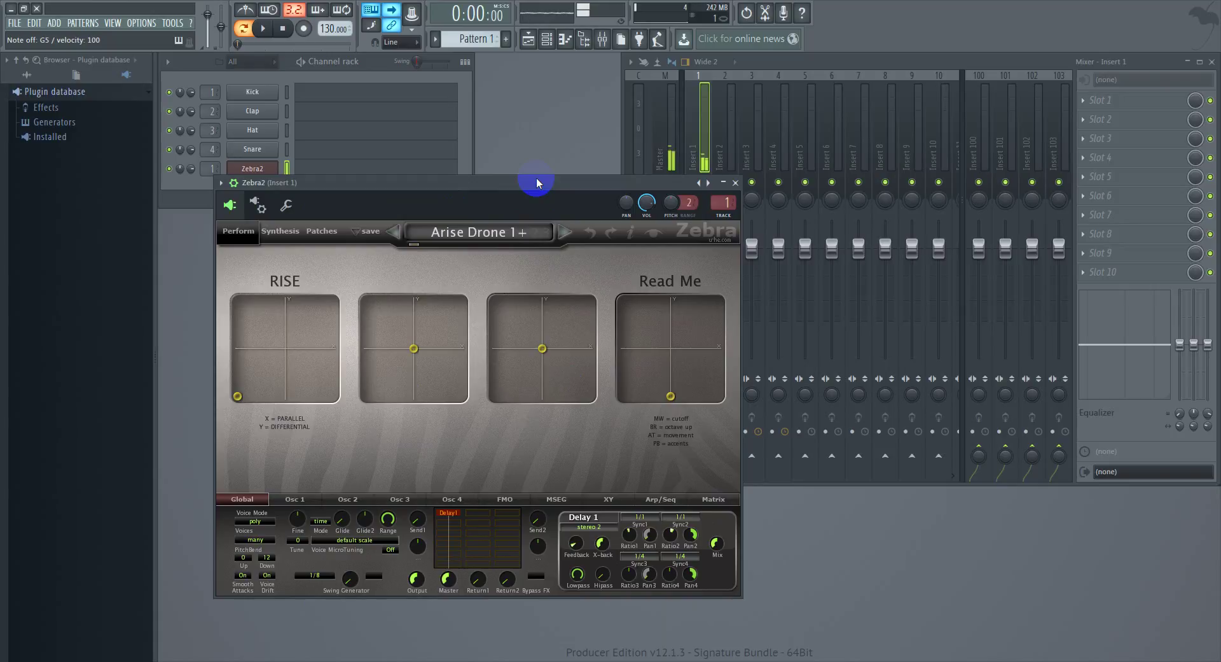
pyautogui.press('m')
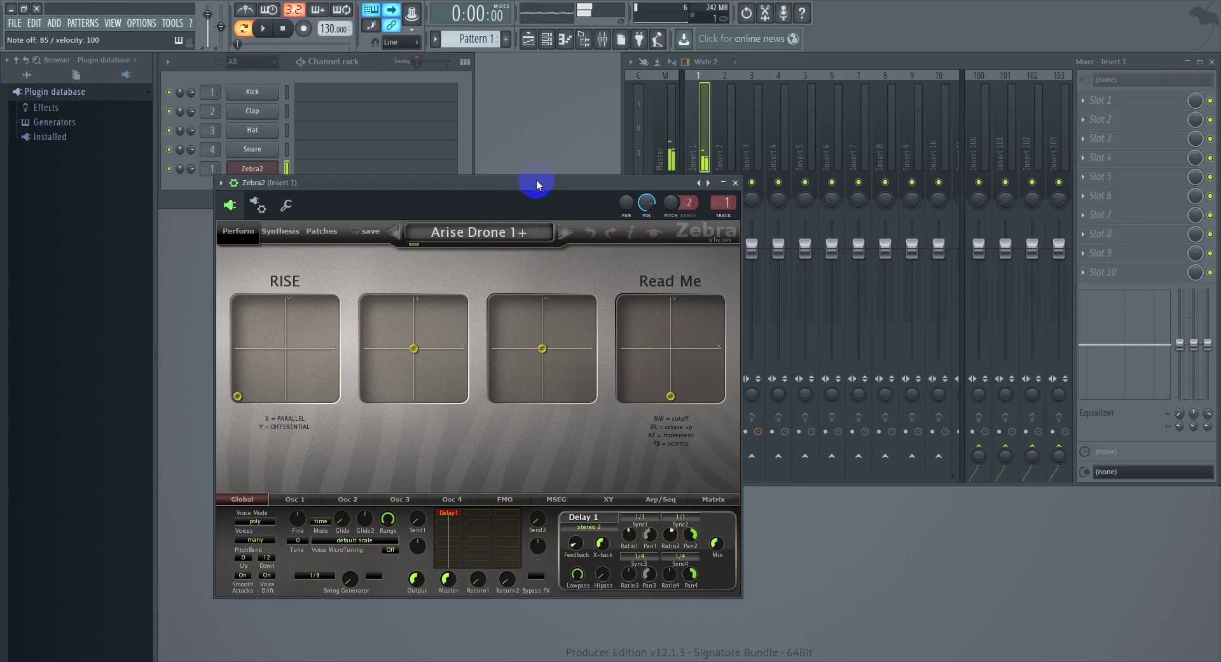
# Step: Load the B-Begins VIRUS clean preset in Zebra2 and move the plugin window down to uncover the channel rack
pyautogui.click(526, 231)
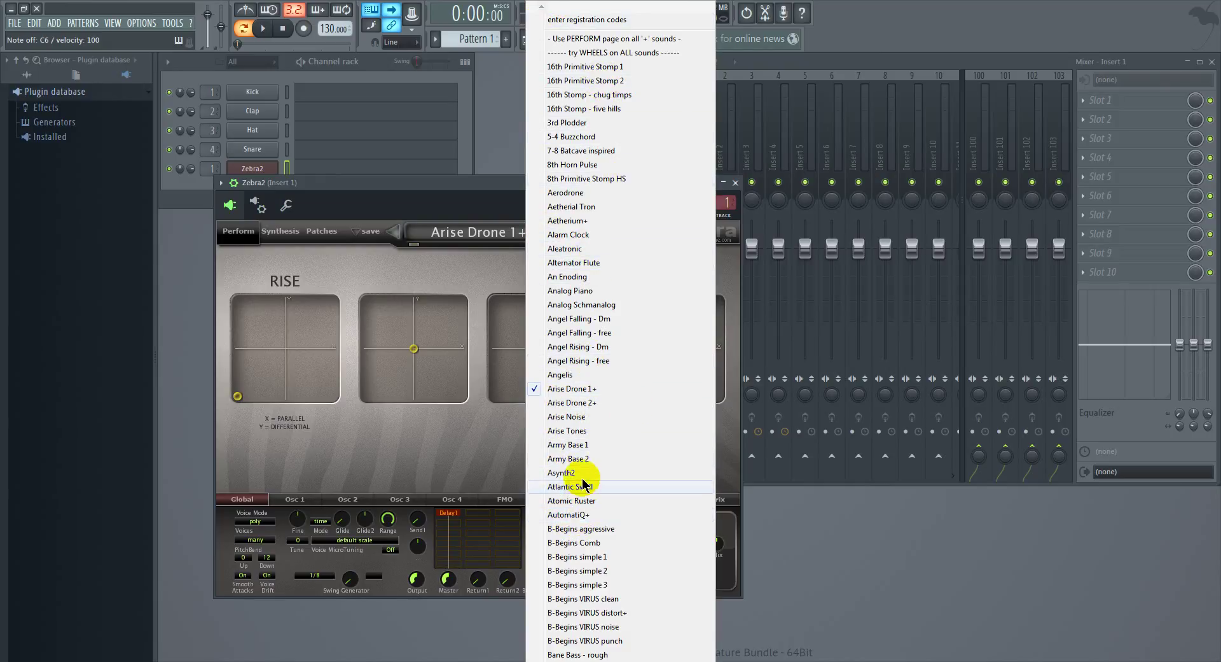
pyautogui.click(586, 599)
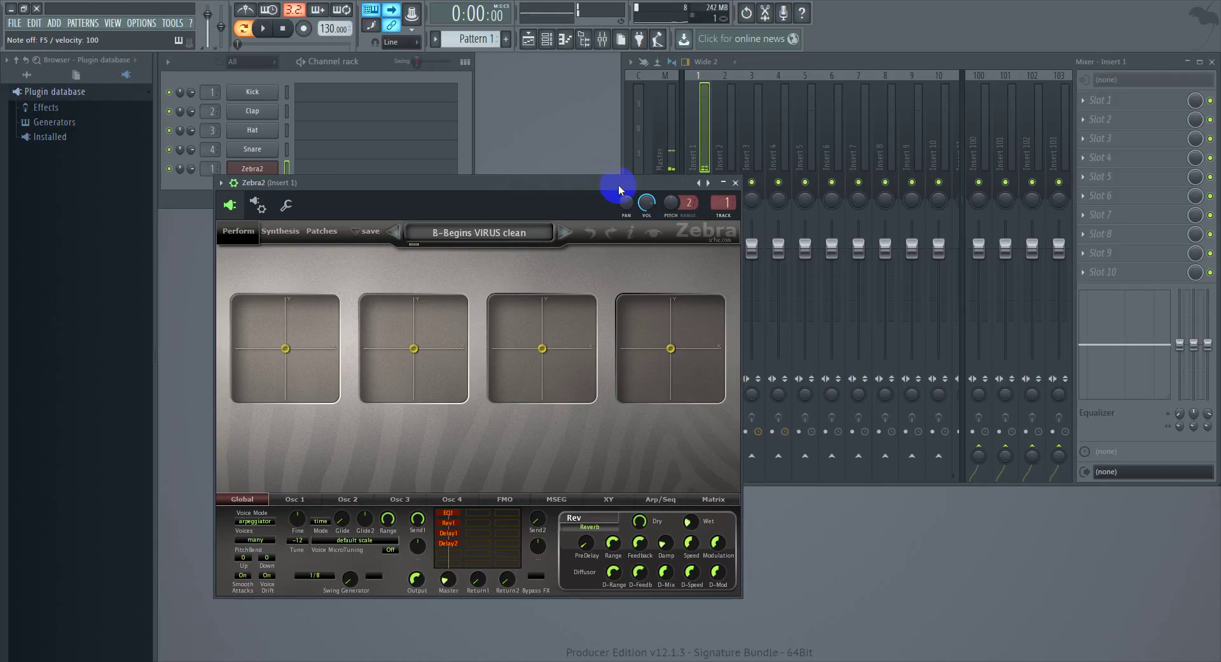
pyautogui.moveTo(619, 188); pyautogui.dragTo(612, 318)
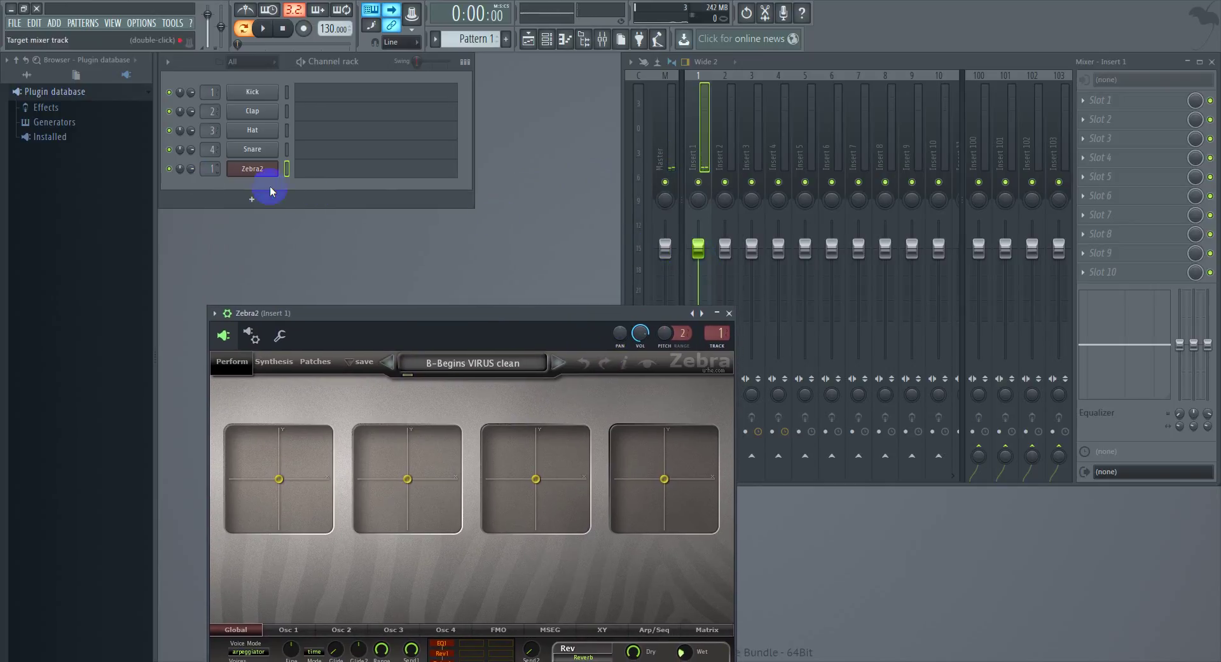
# Step: Raise the Insert 1 mixer track's volume fader and move the Zebra2 window back up so the whole plugin shows
pyautogui.moveTo(700, 257); pyautogui.dragTo(698, 199)
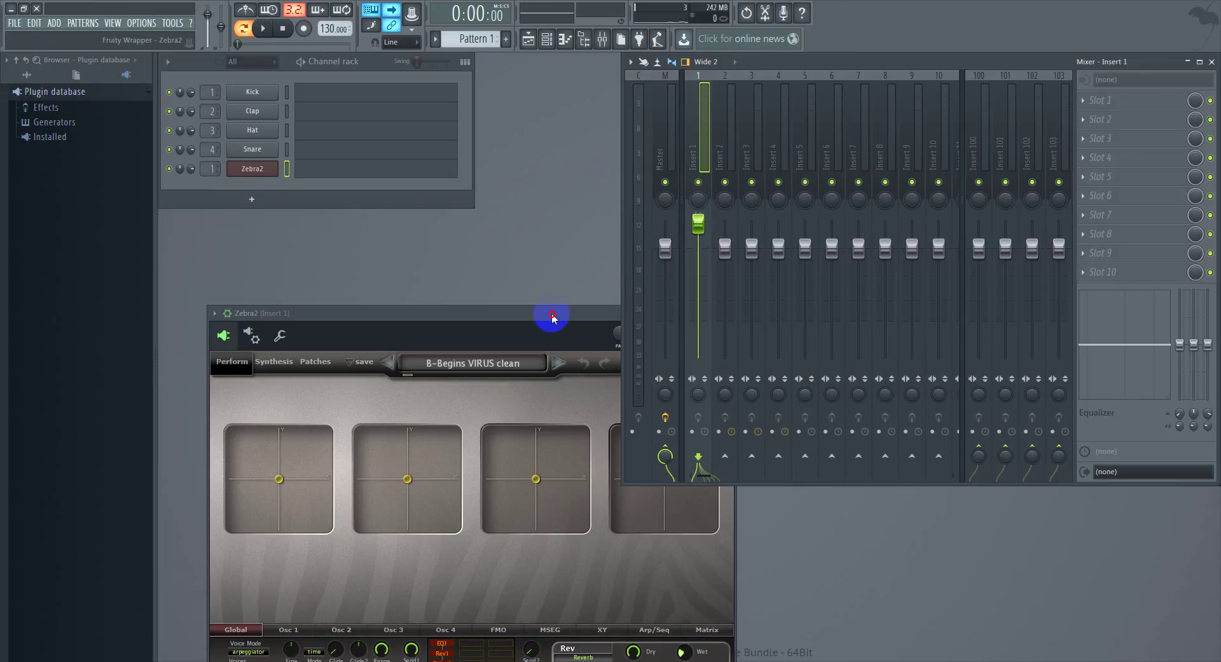
pyautogui.moveTo(552, 318); pyautogui.dragTo(577, 143)
# Step: Load the Arise Drone 2+ preset in Zebra2 and play a few notes to audition it
pyautogui.click(553, 186)
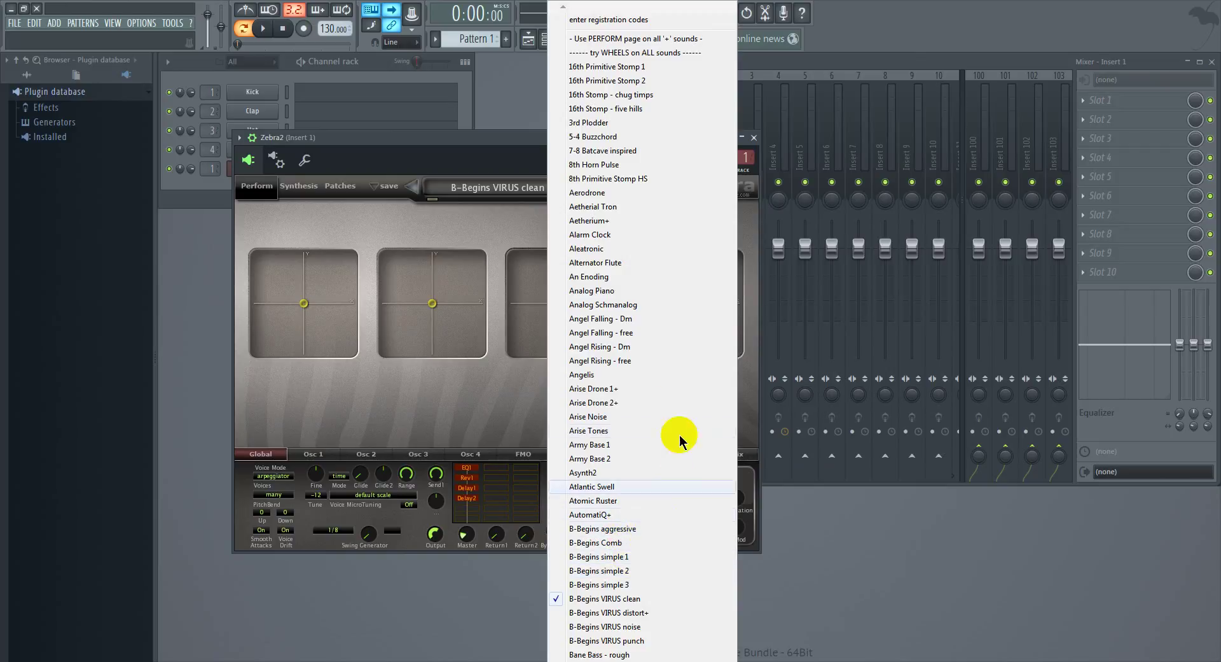
pyautogui.click(626, 402)
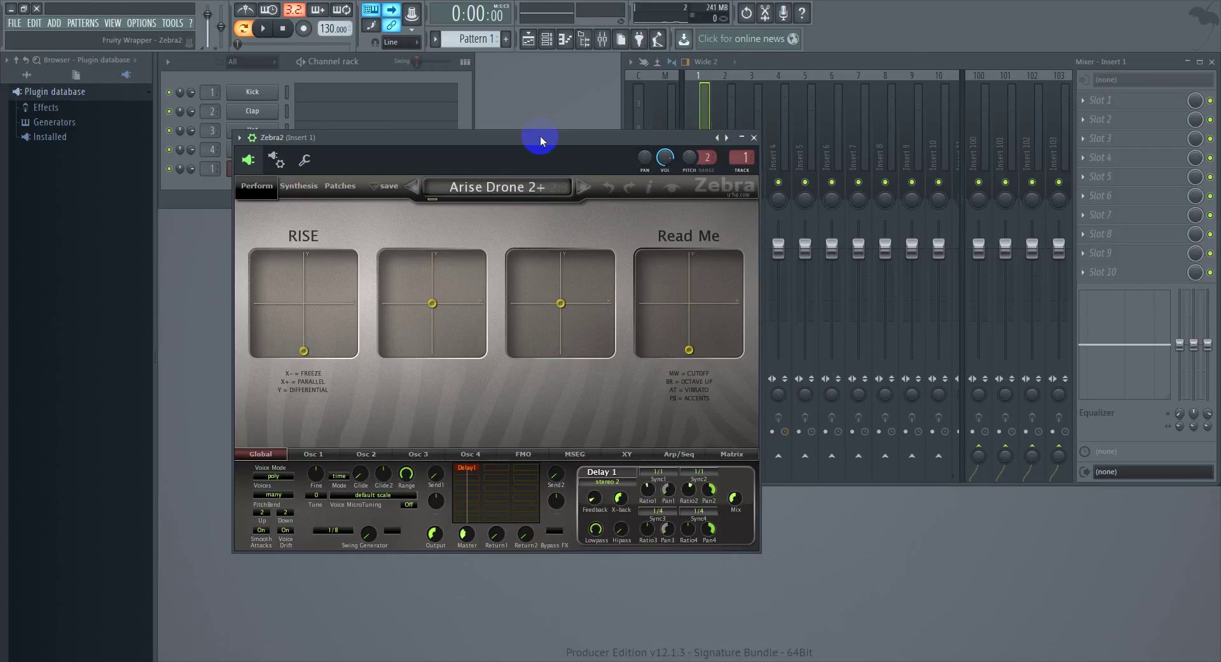
pyautogui.press('n')
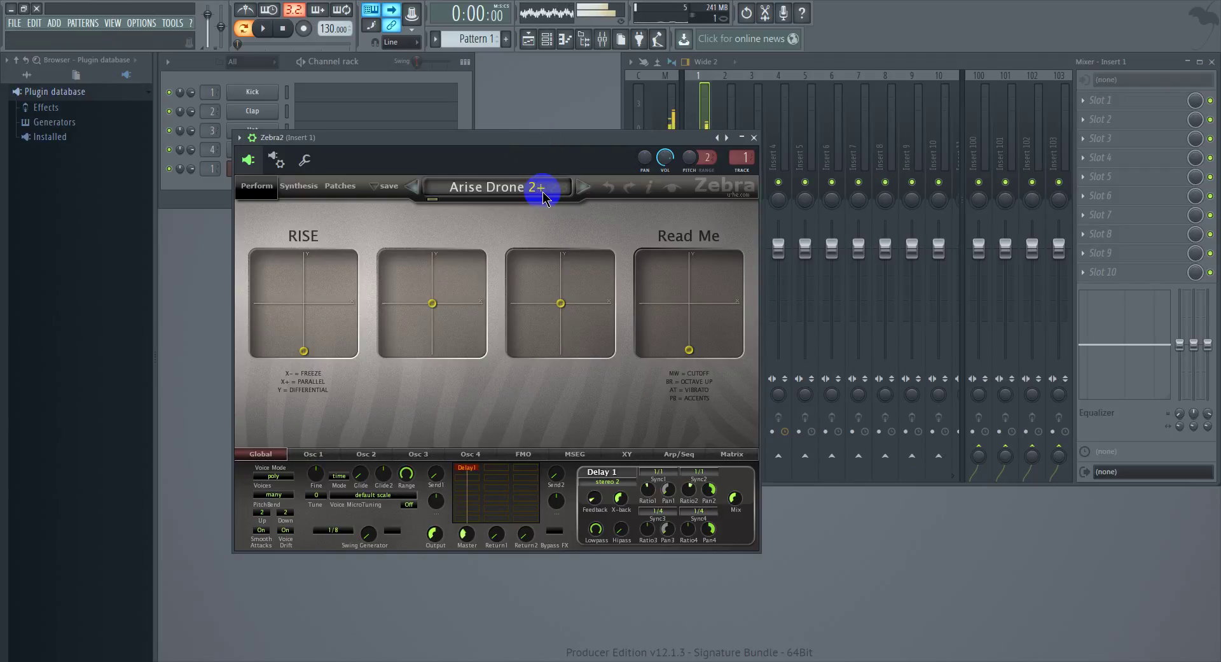
pyautogui.press(',')
# Step: Advance to the Arise Noise preset and play several notes to hear it
pyautogui.click(583, 187)
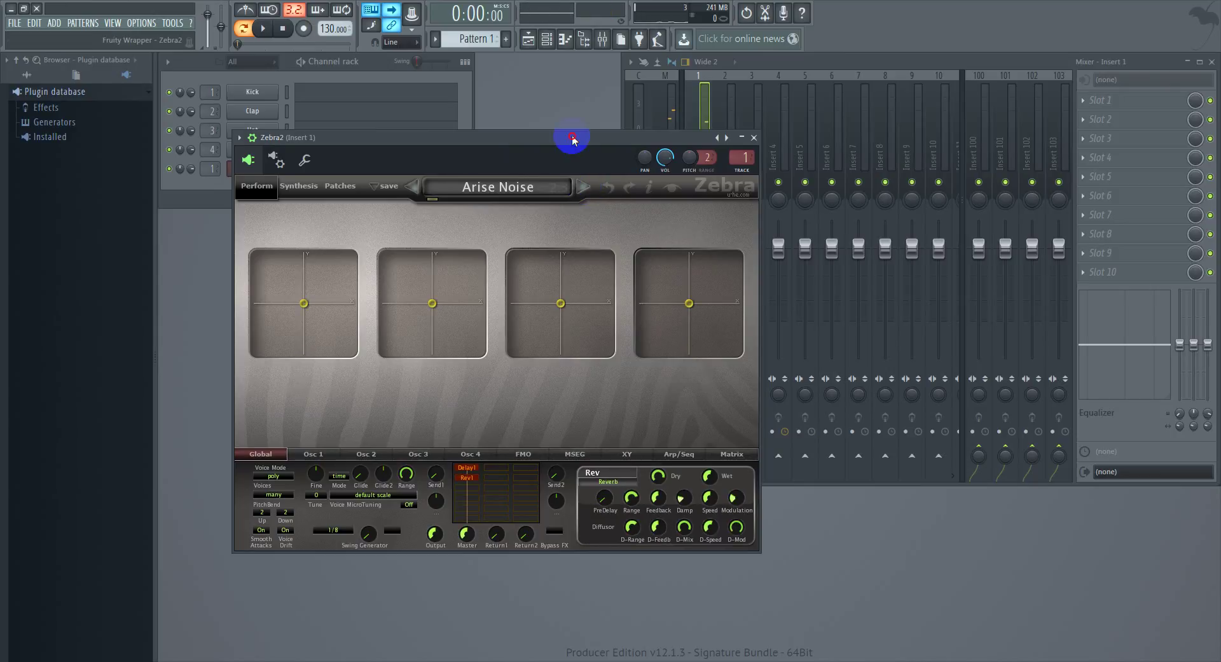
pyautogui.press(',')
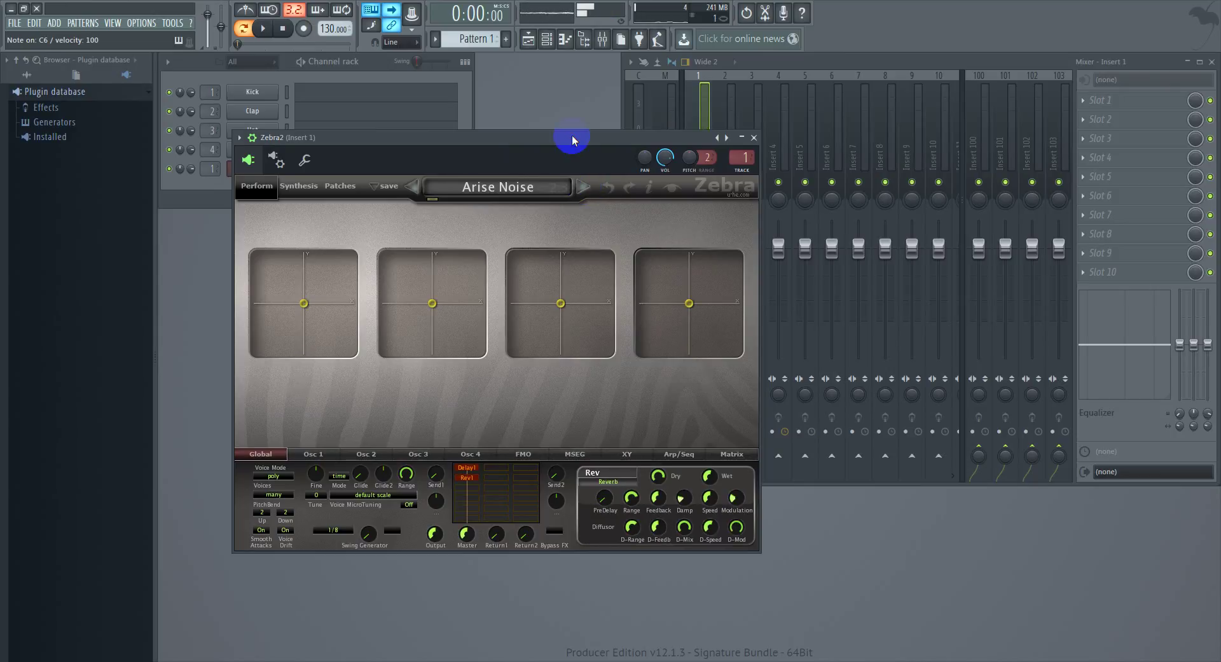
pyautogui.press(',')
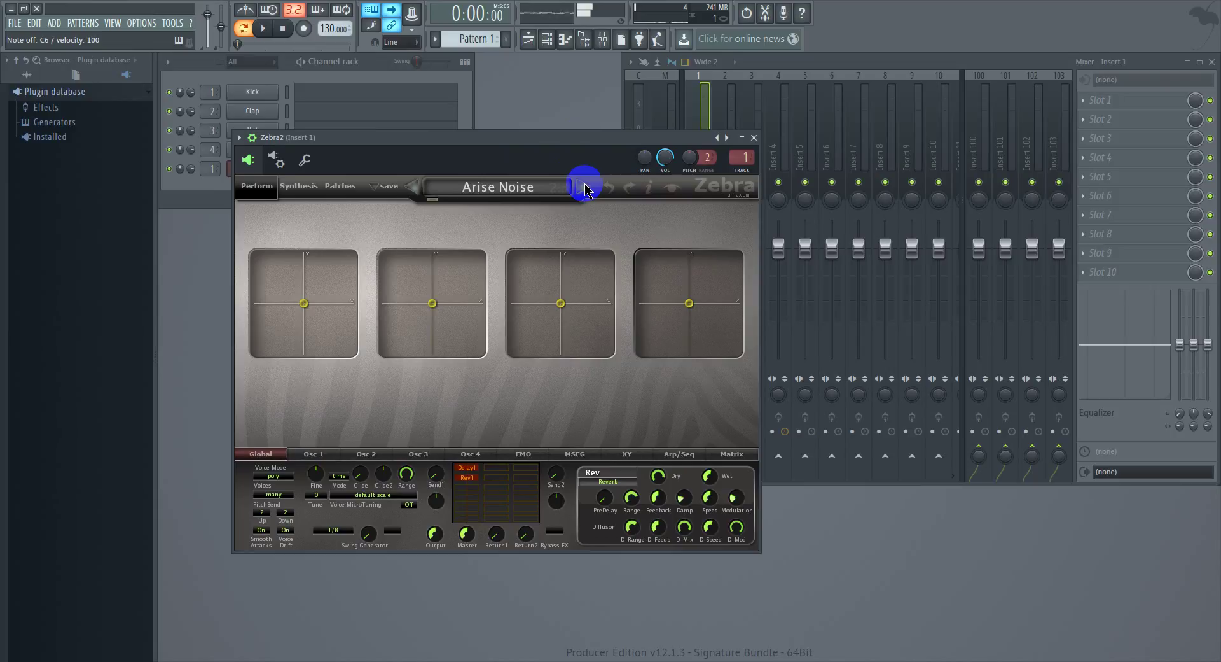
# Step: Audition the Arise Tones preset with a few notes, then advance to the Army Base 1 preset
pyautogui.click(583, 186)
pyautogui.press(',')
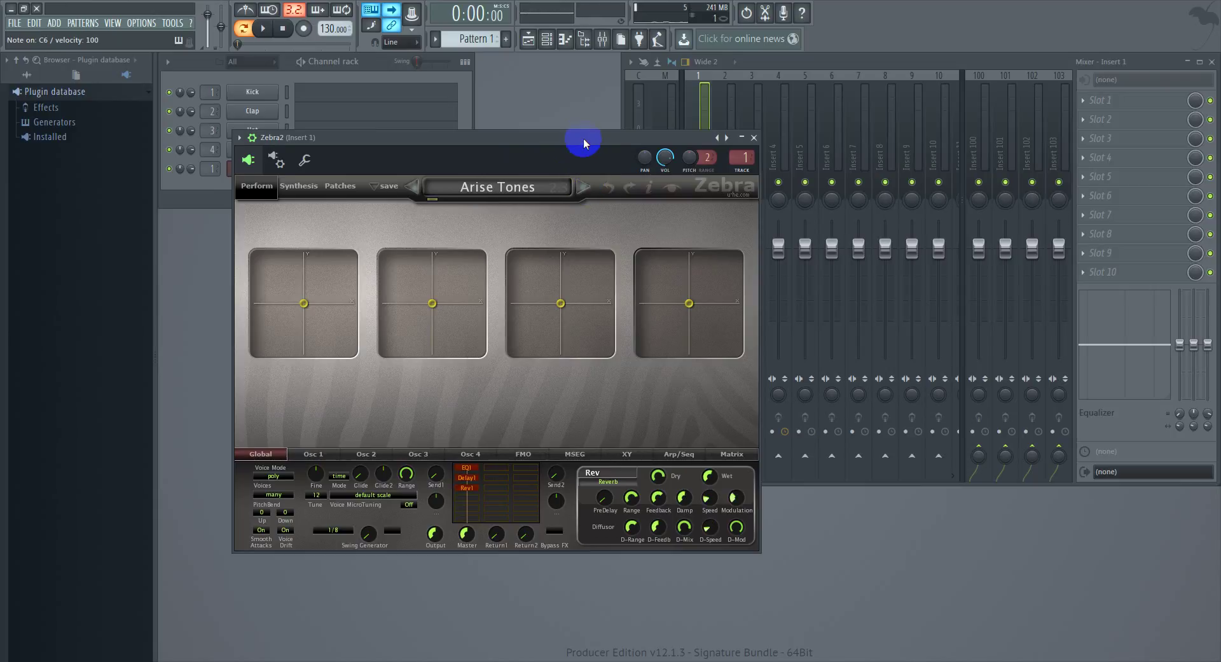
pyautogui.press('b')
pyautogui.moveTo(582, 137)
pyautogui.mouseDown()
pyautogui.moveTo(589, 259)
pyautogui.moveTo(594, 156)
pyautogui.mouseUp()
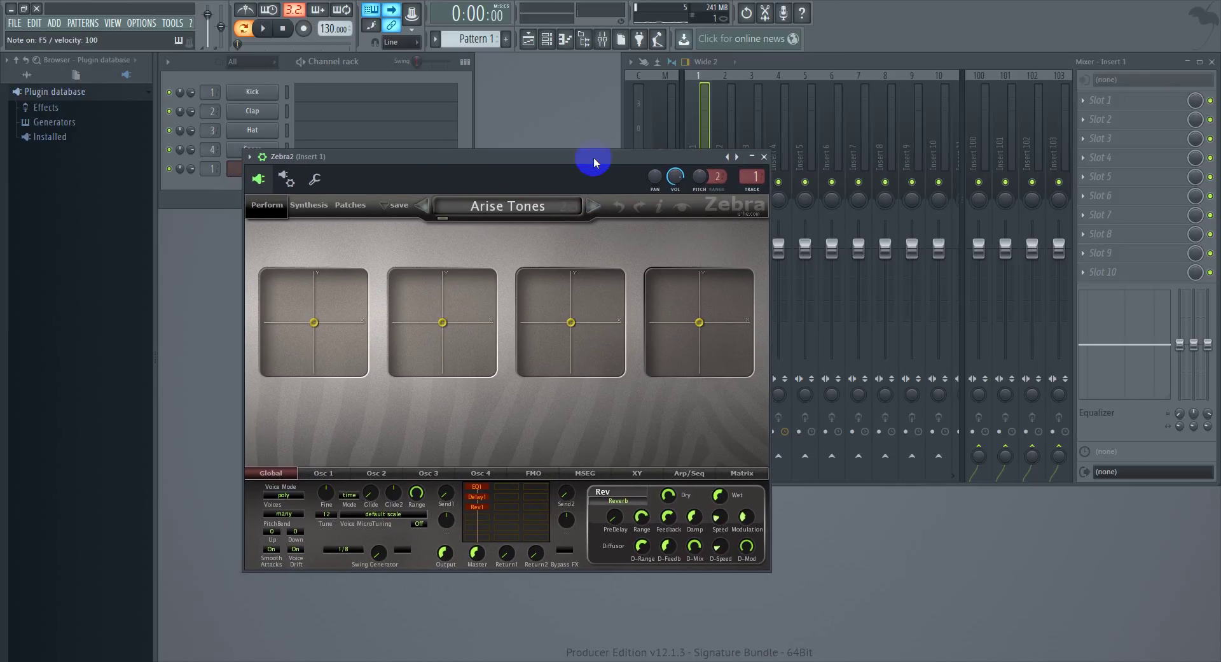
pyautogui.click(592, 205)
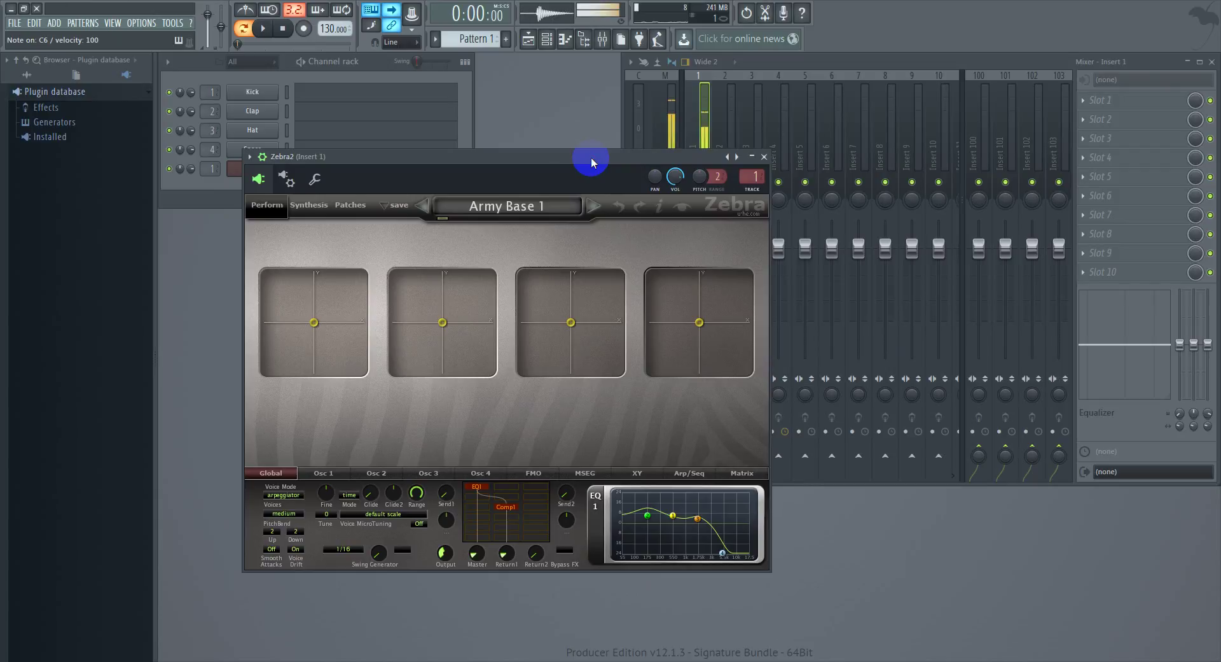
# Step: Load the B-Begins simple 2 preset from the preset list and play several notes to audition it
pyautogui.click(572, 203)
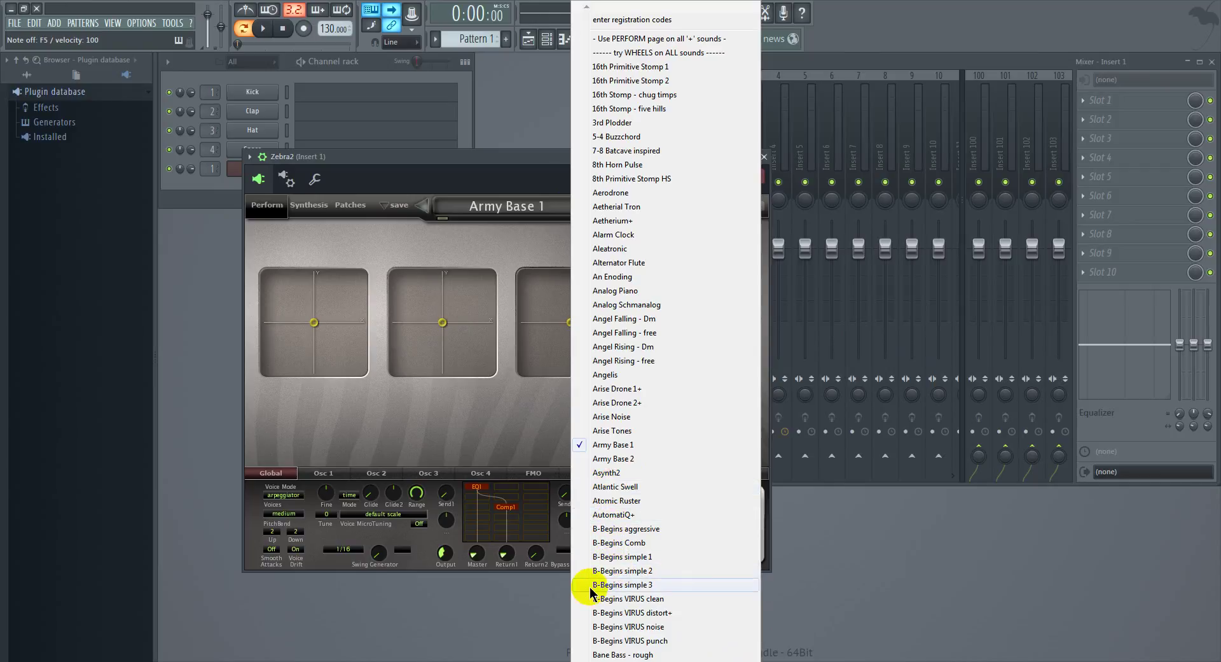
pyautogui.click(707, 573)
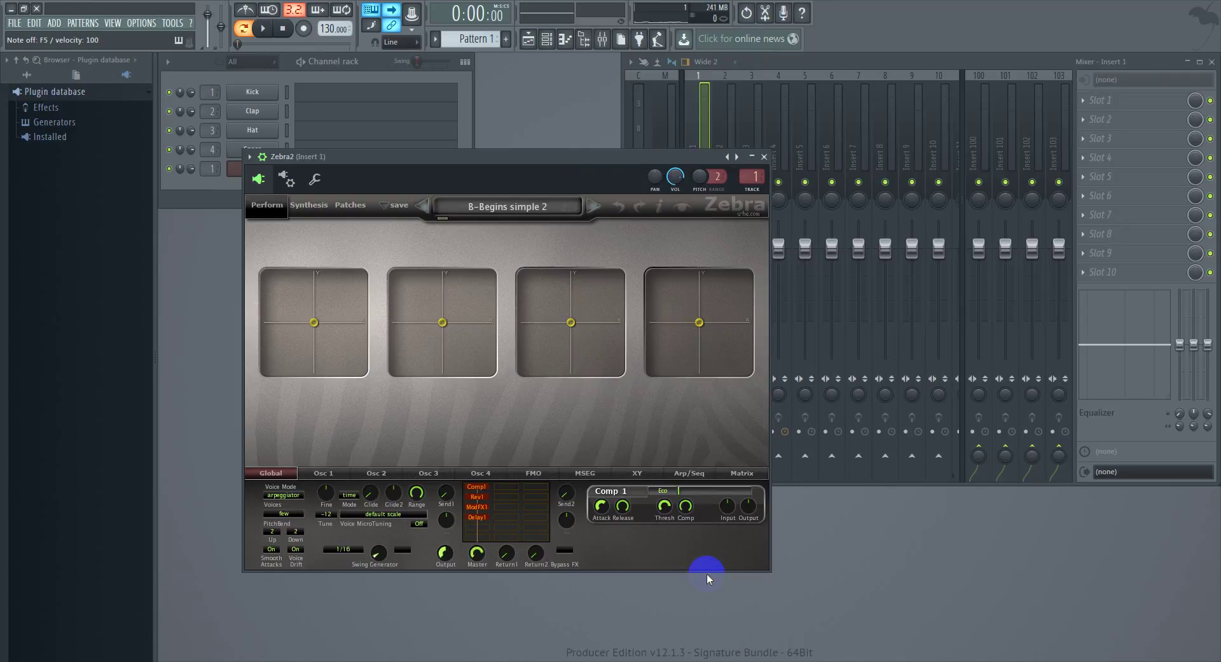
pyautogui.click(561, 159)
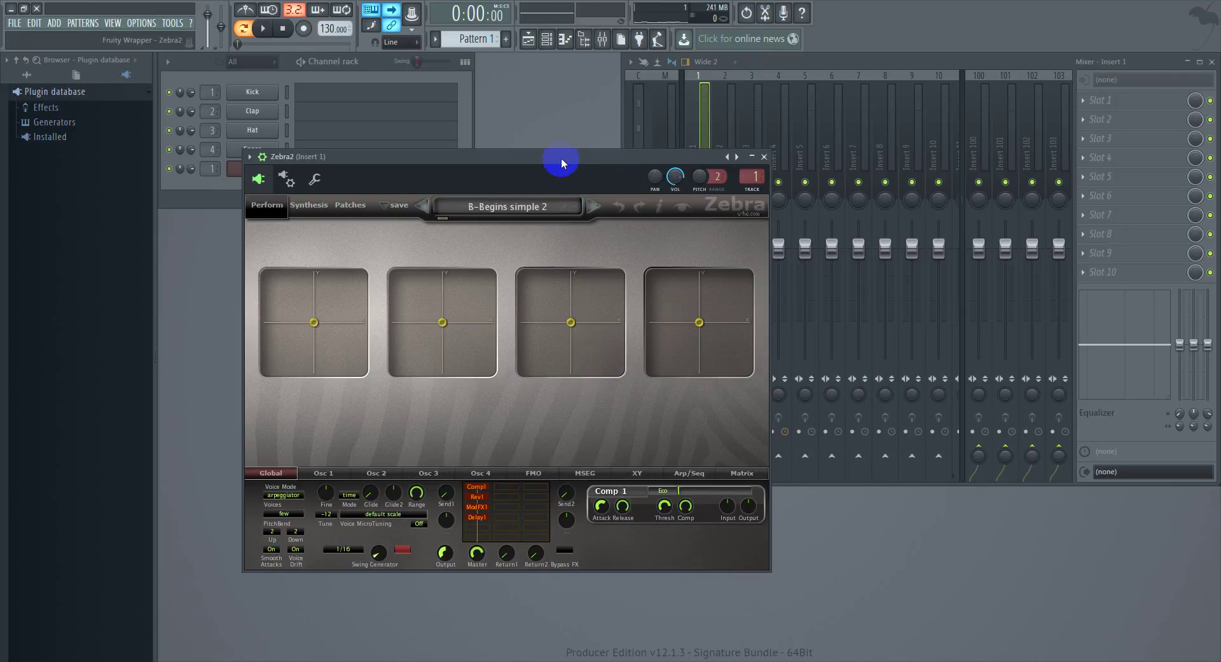
pyautogui.press('n')
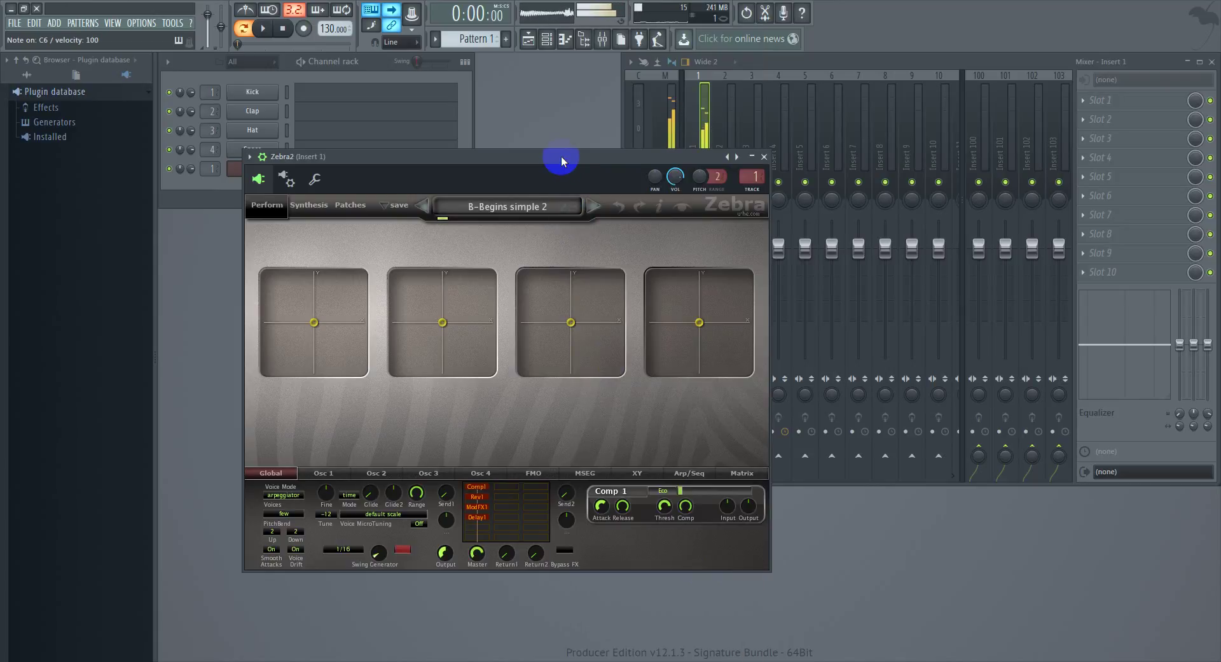
pyautogui.press('q')
pyautogui.press('v')
# Step: Load the Clock Bones+ preset, play it, and shift the plugin window slightly to uncover the Zebra2 channel
pyautogui.click(572, 210)
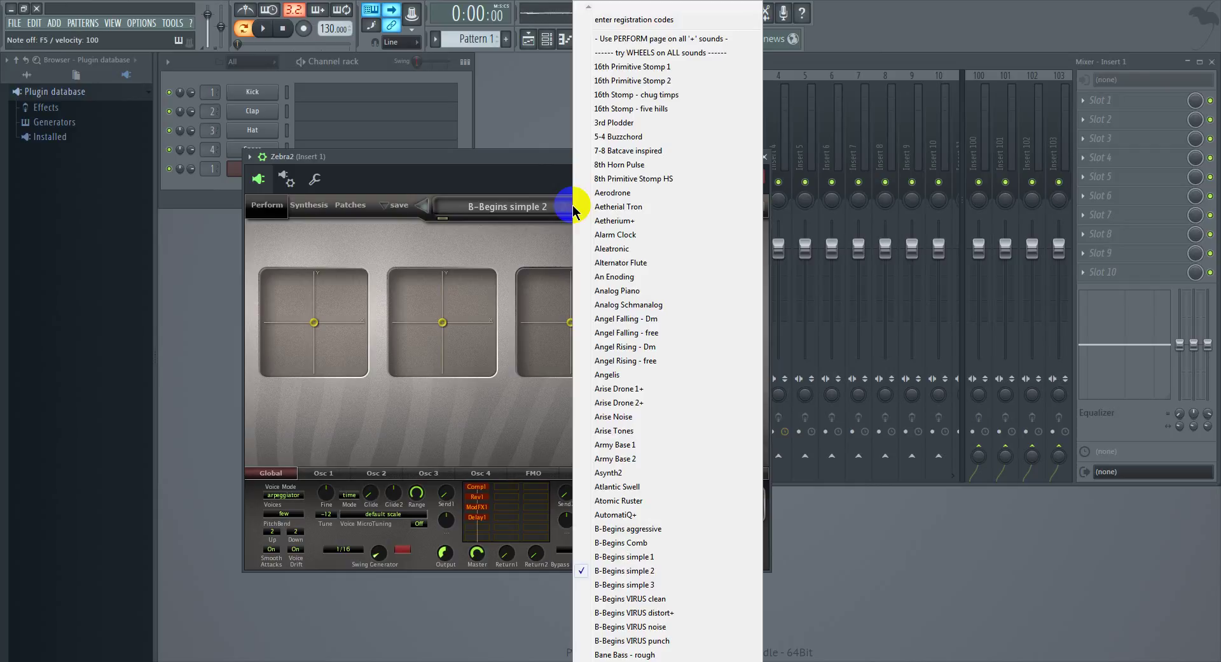
pyautogui.moveTo(717, 659)
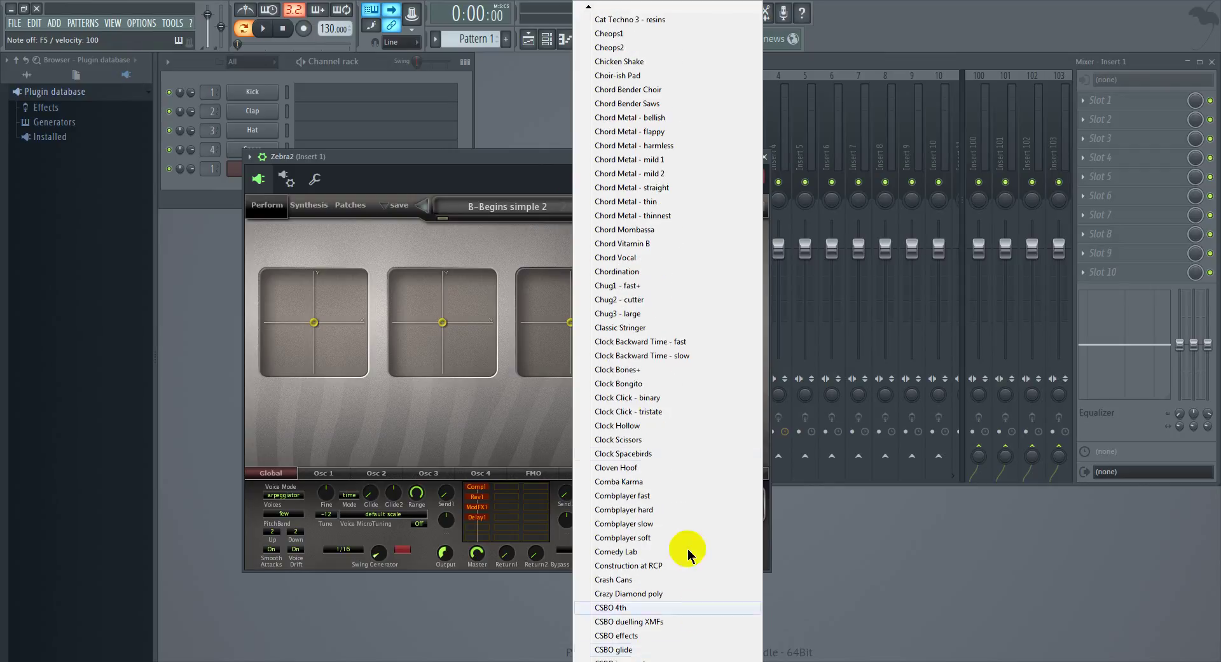
pyautogui.click(633, 371)
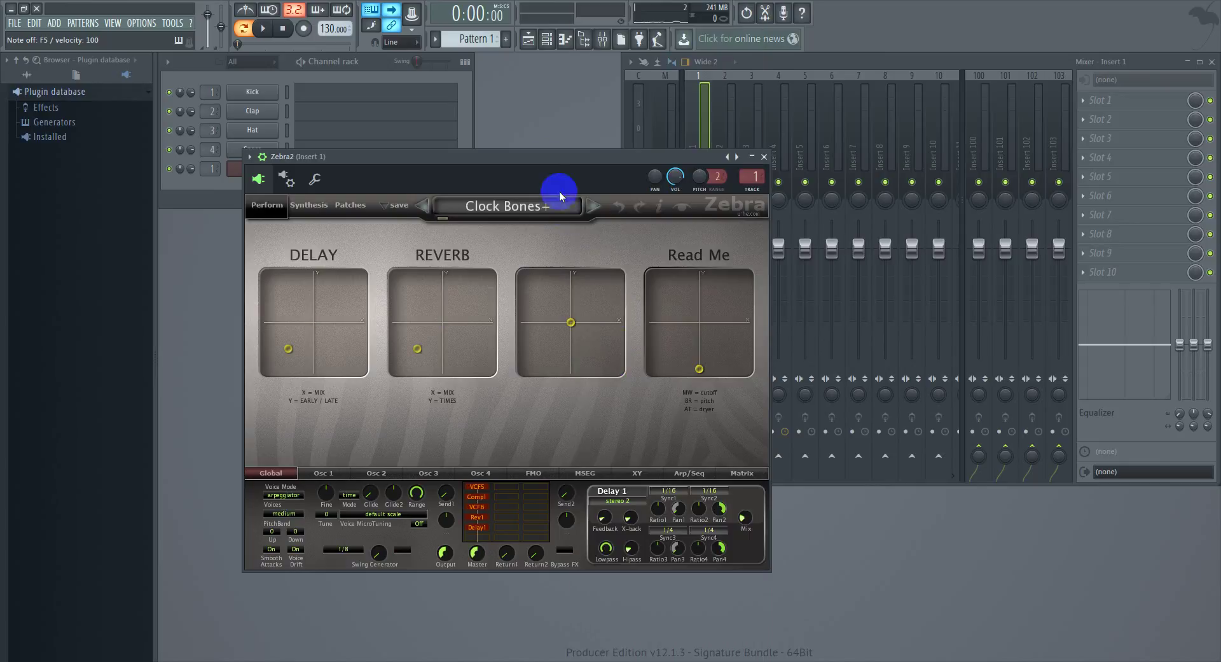
pyautogui.press('n')
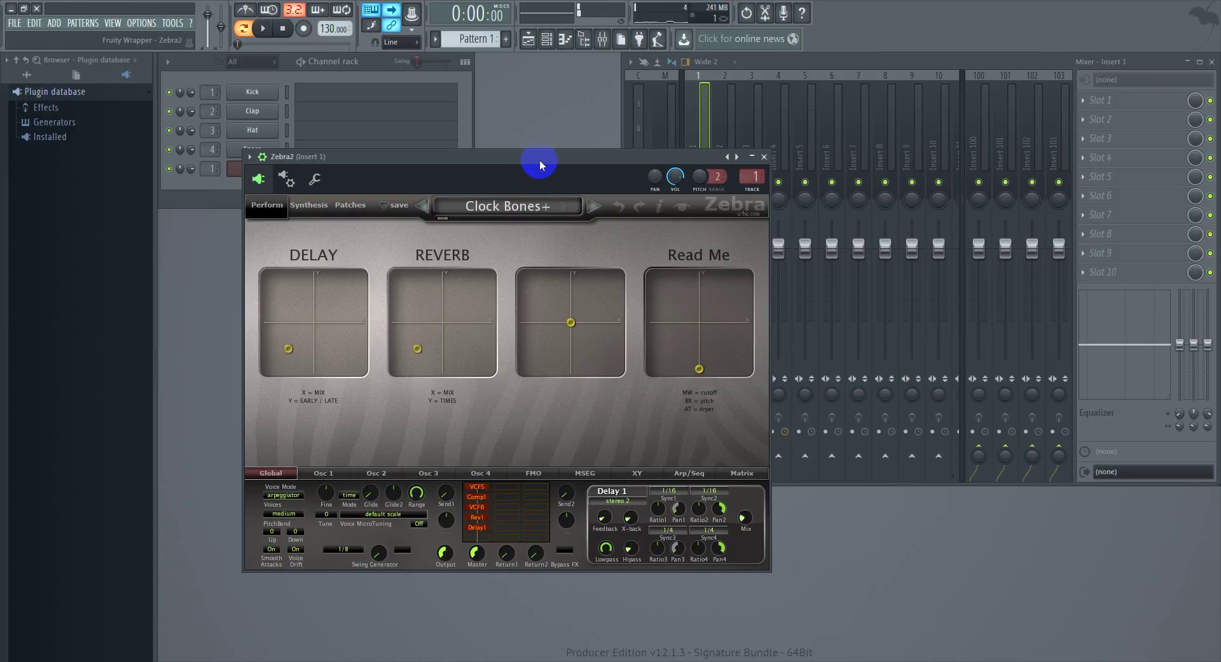
pyautogui.moveTo(540, 163); pyautogui.dragTo(511, 182)
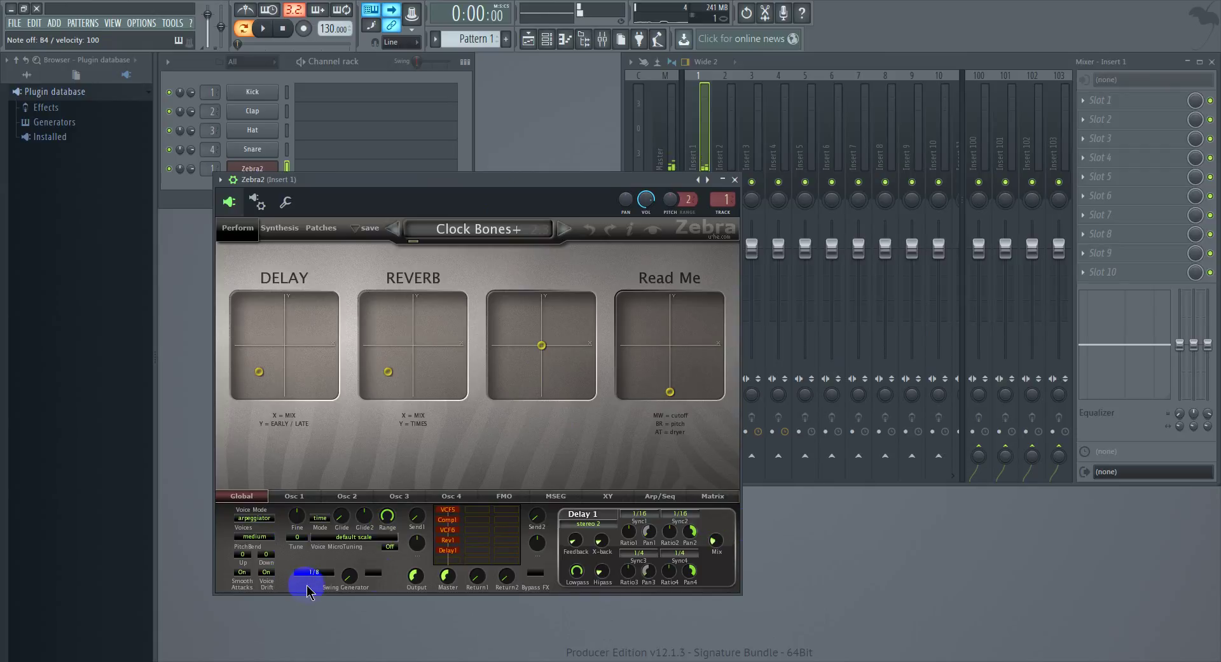
# Step: Load the Bell Pad+ preset from the preset list and play notes to audition it
pyautogui.click(520, 236)
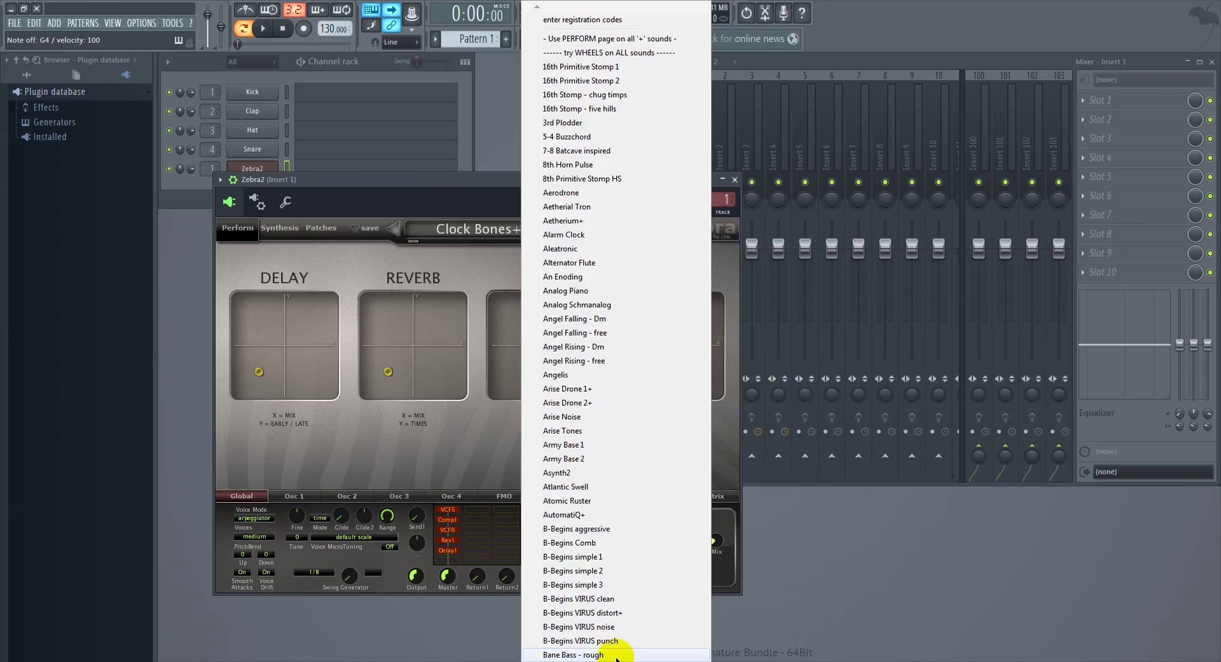
pyautogui.scroll(-10, 694, 658)
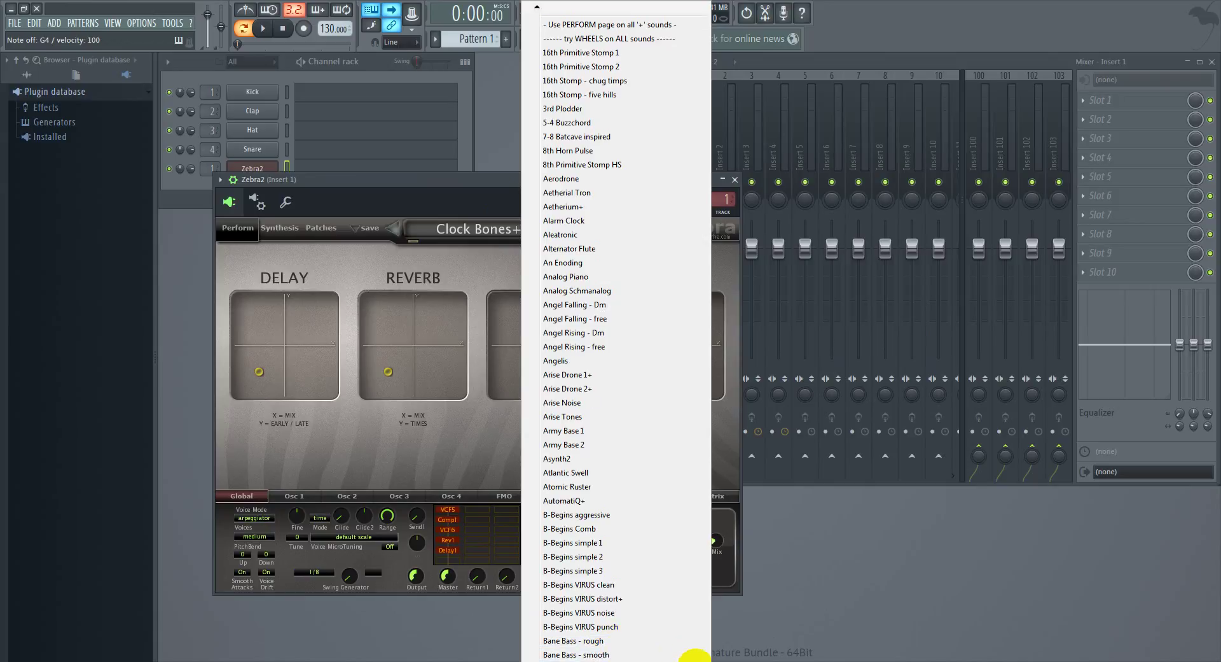
pyautogui.scroll(-10, 693, 658)
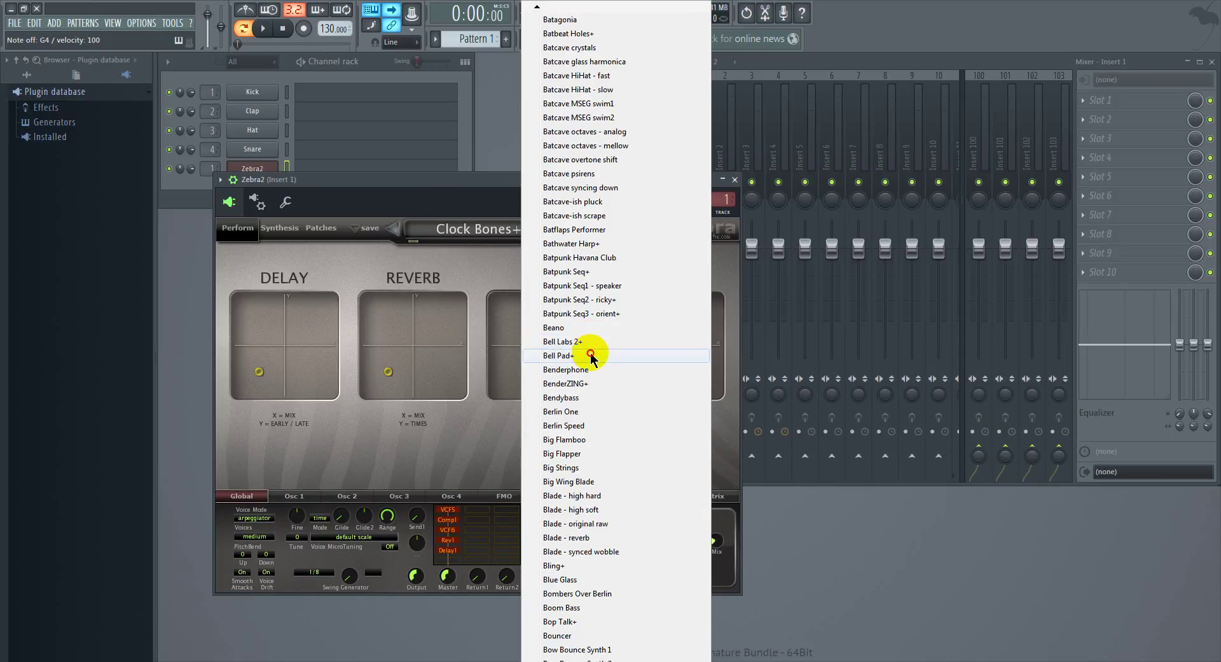
pyautogui.click(591, 356)
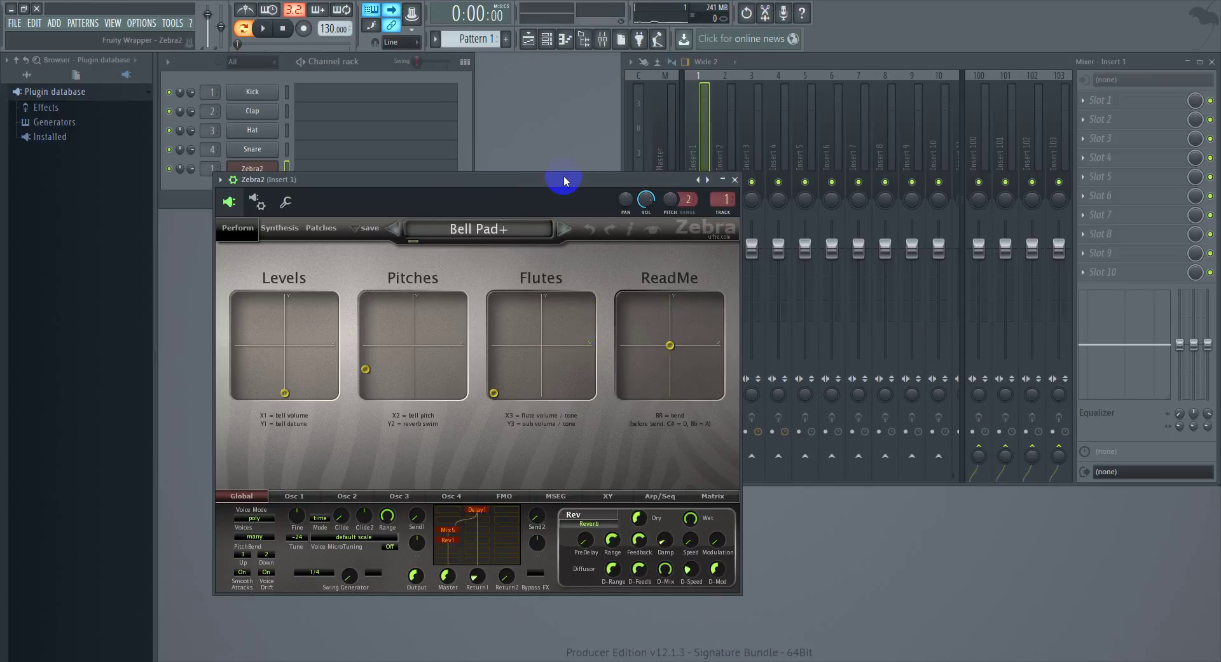
pyautogui.press('b')
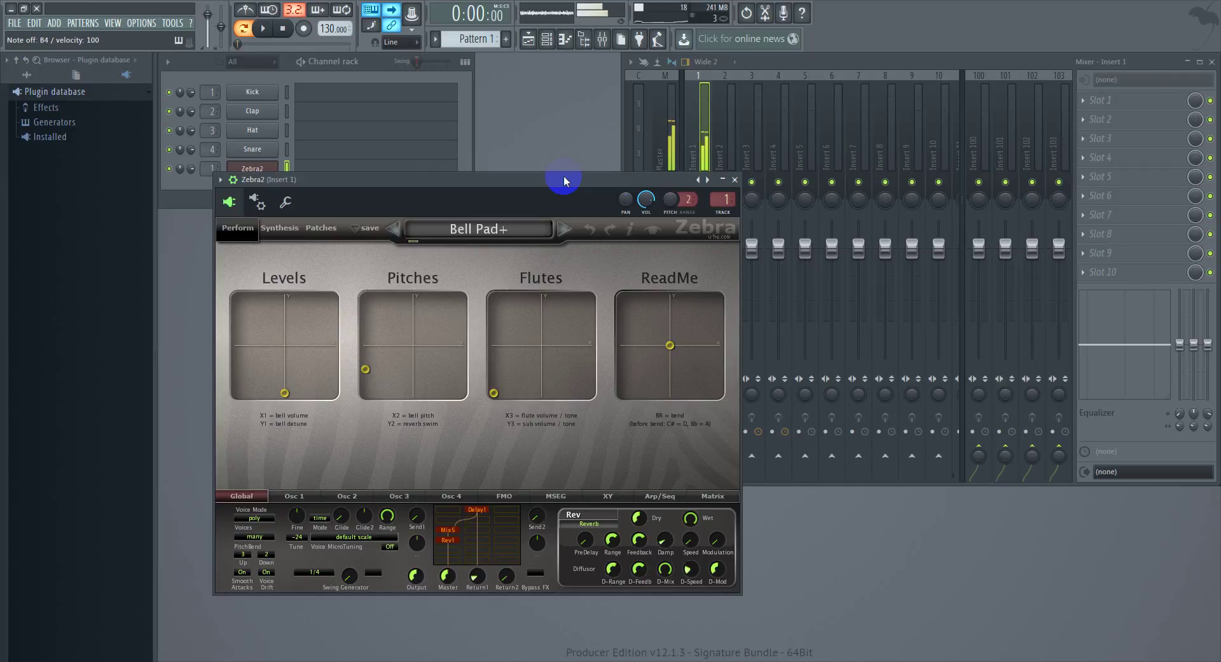
# Step: Load the Chug1 - fast+ preset from further down the preset list and play several notes with it
pyautogui.click(526, 230)
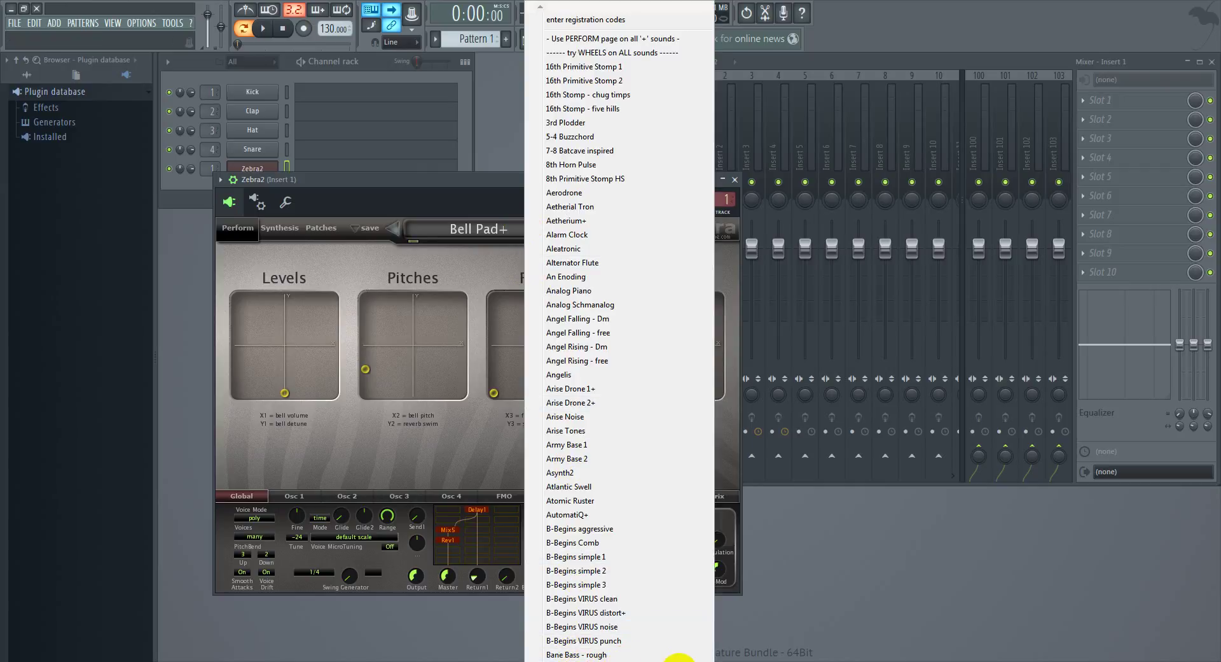
pyautogui.scroll(-10, 701, 655)
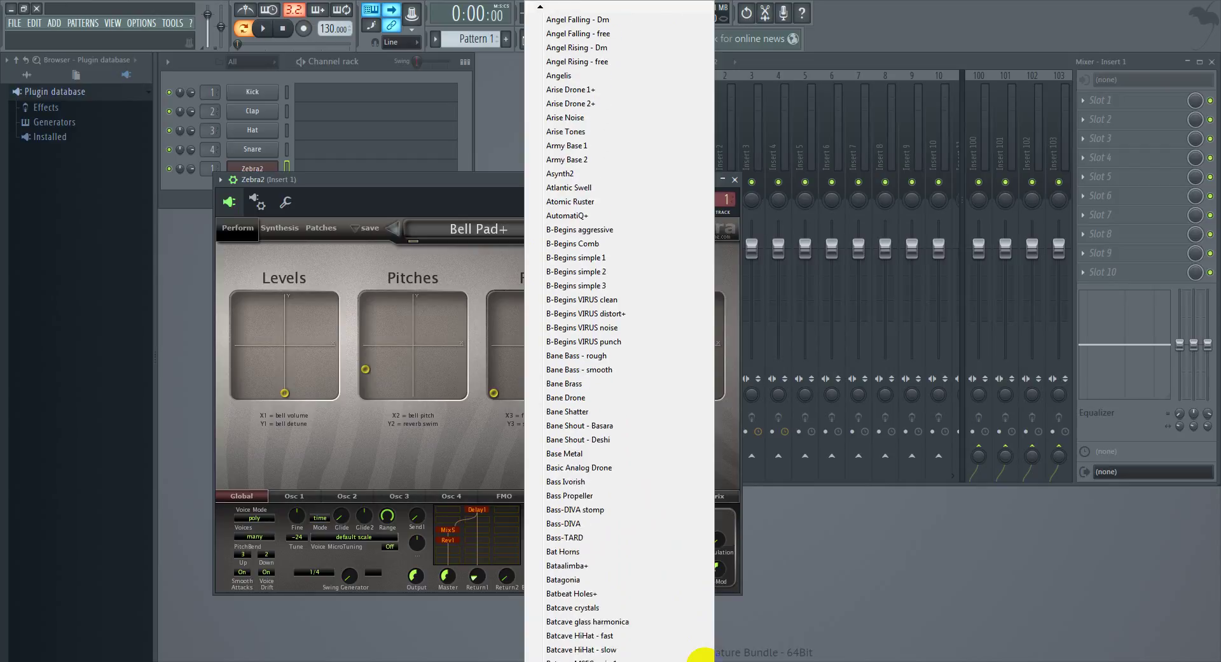
pyautogui.scroll(-4, 702, 655)
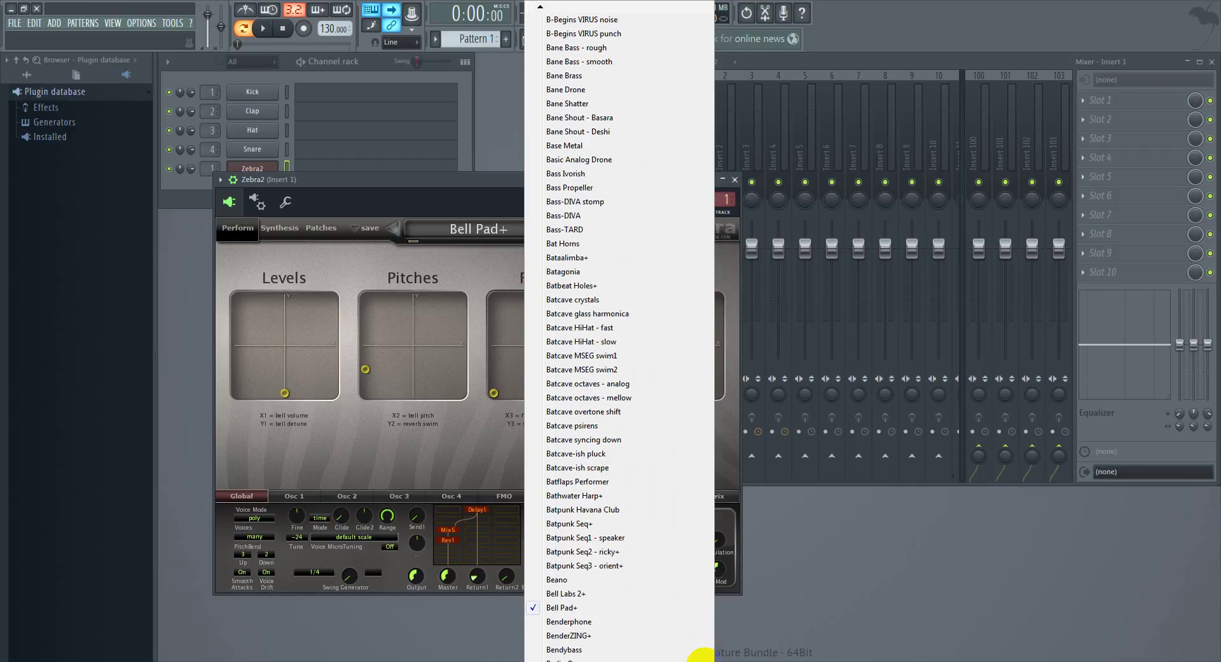
pyautogui.scroll(-10, 702, 656)
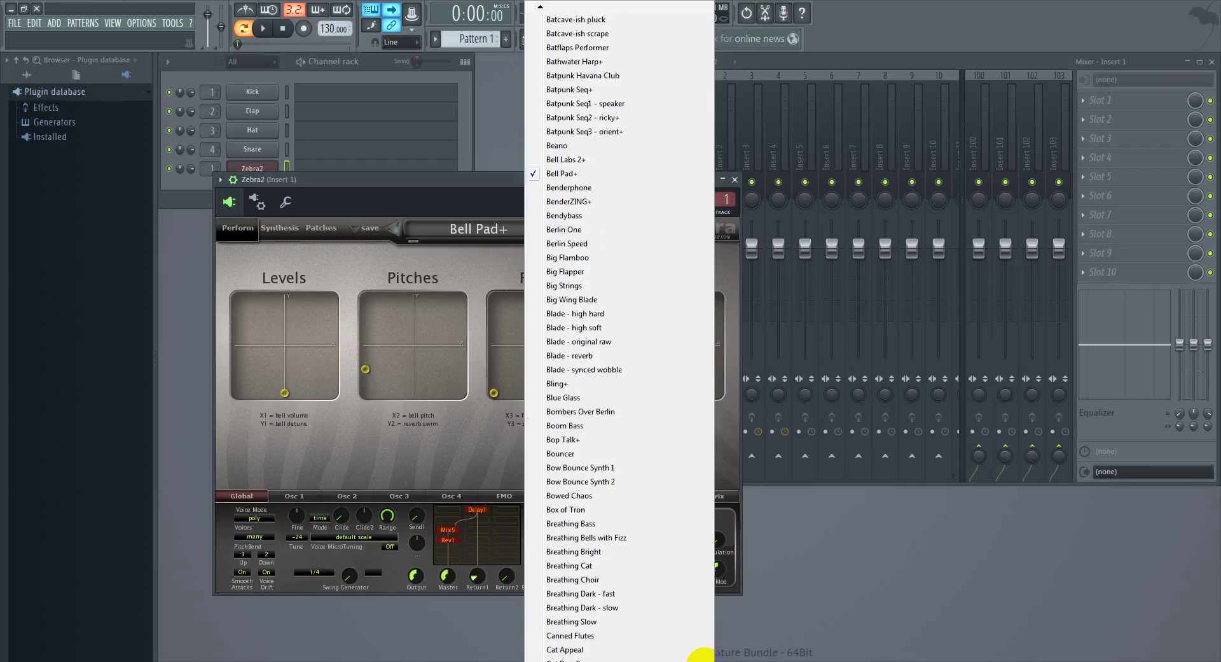
pyautogui.scroll(-14, 702, 655)
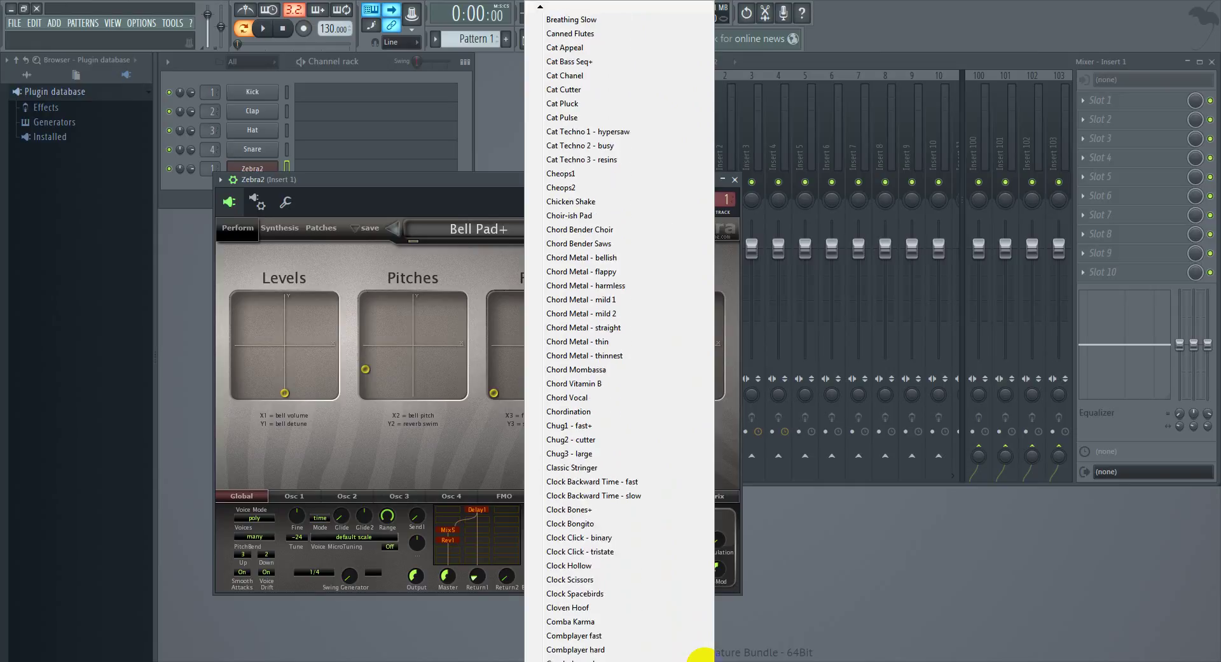
pyautogui.scroll(-2, 702, 655)
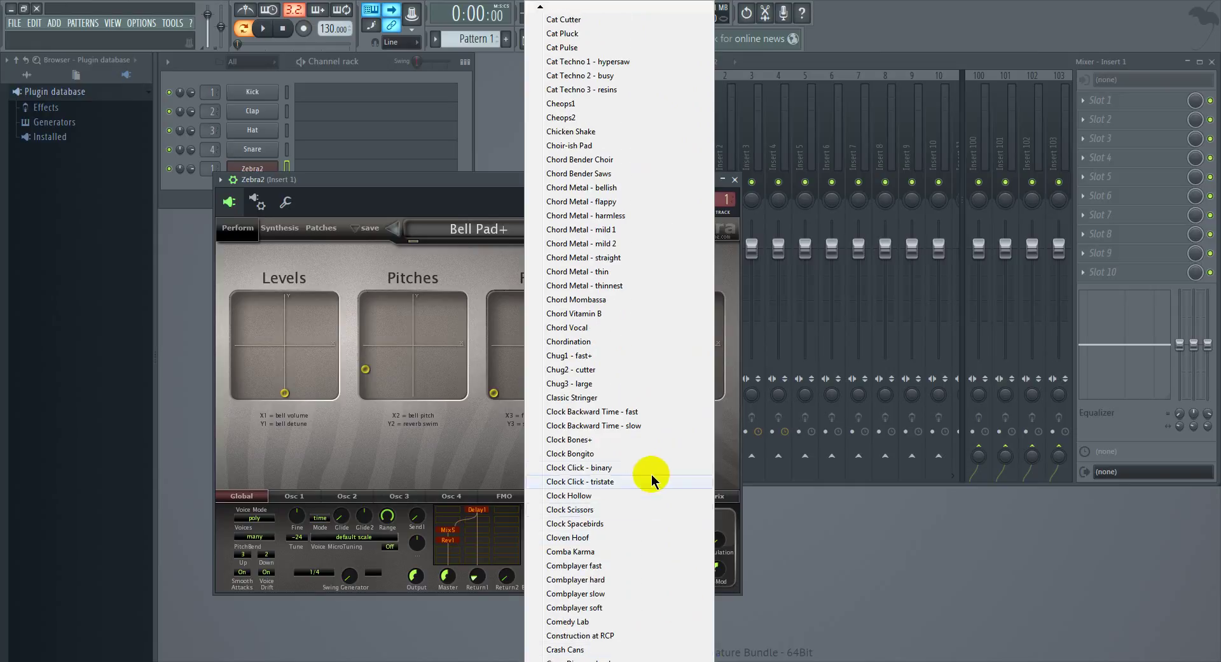
pyautogui.click(592, 358)
pyautogui.press('n')
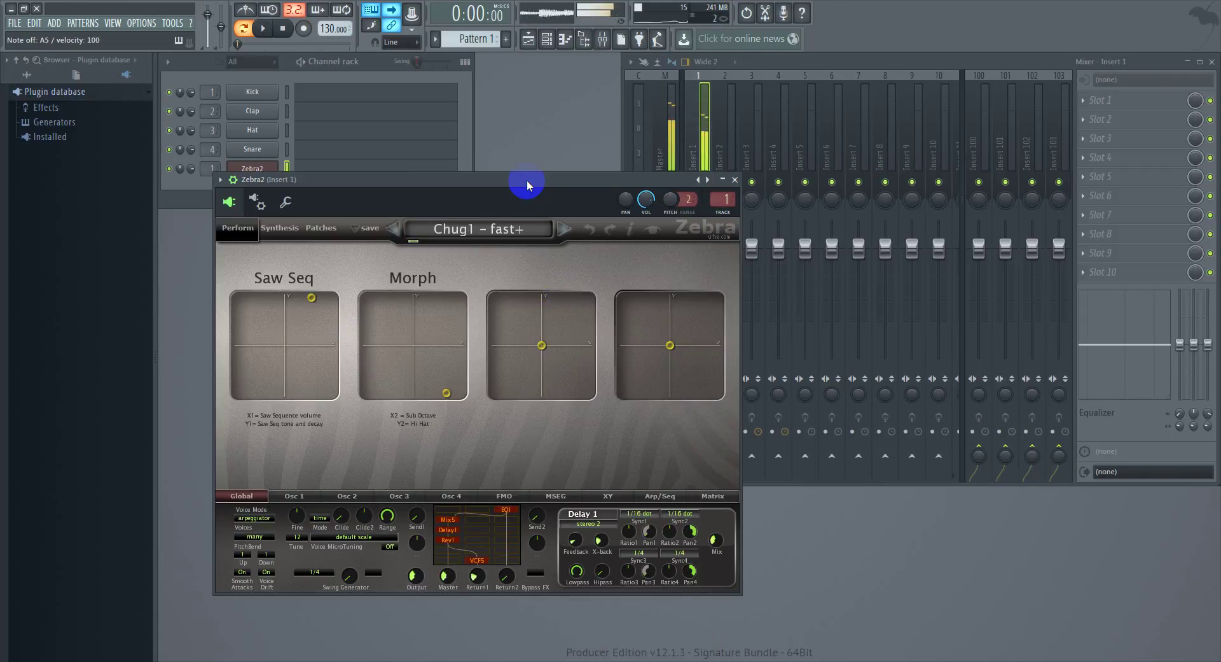
pyautogui.press(',')
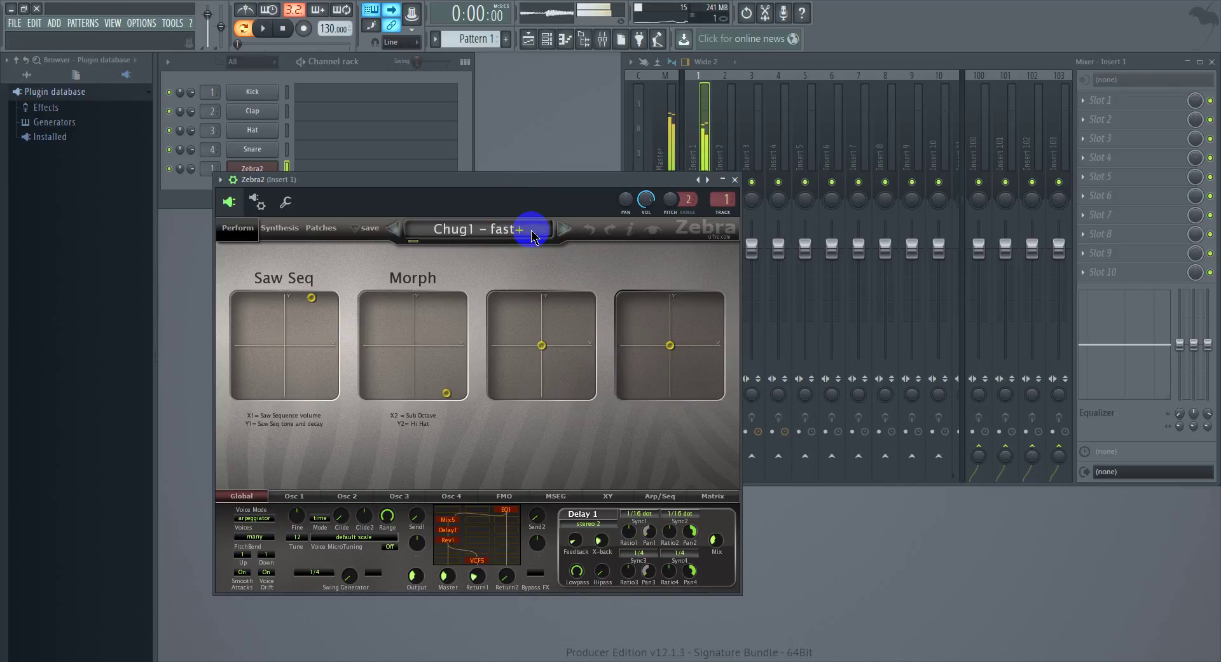
pyautogui.press('m')
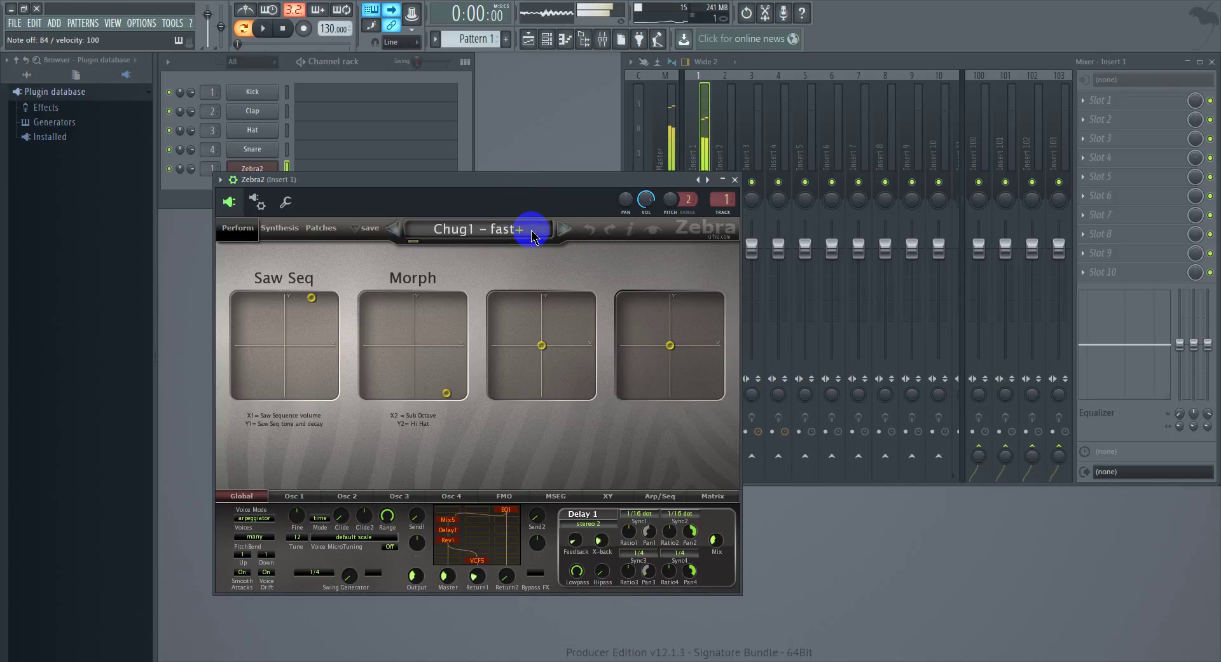
pyautogui.press('v')
# Step: Load the HS Funkalimba A preset from further down the preset list and play several notes with it
pyautogui.click(533, 233)
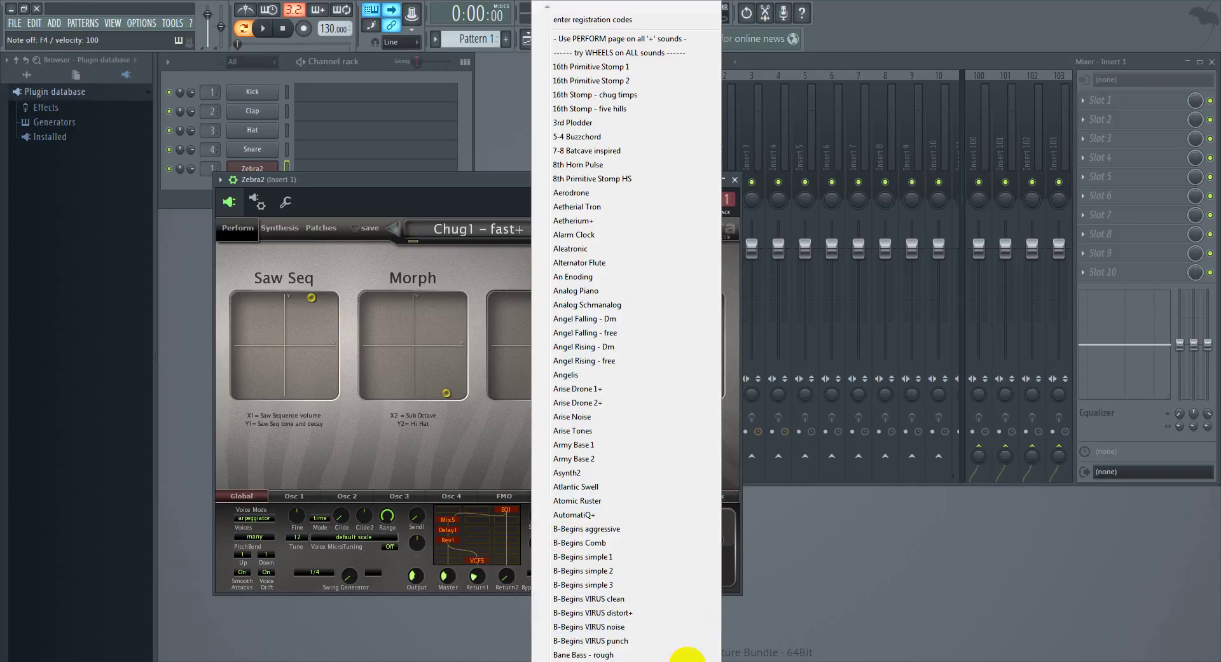
pyautogui.scroll(-13, 696, 659)
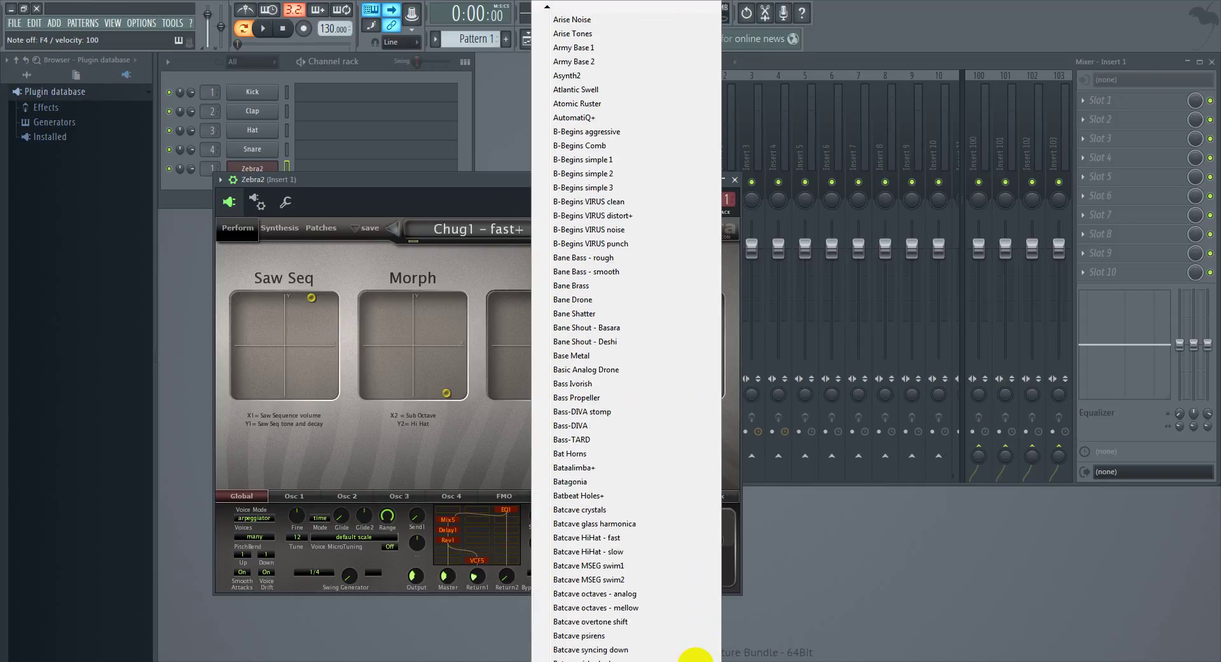
pyautogui.scroll(-14, 695, 659)
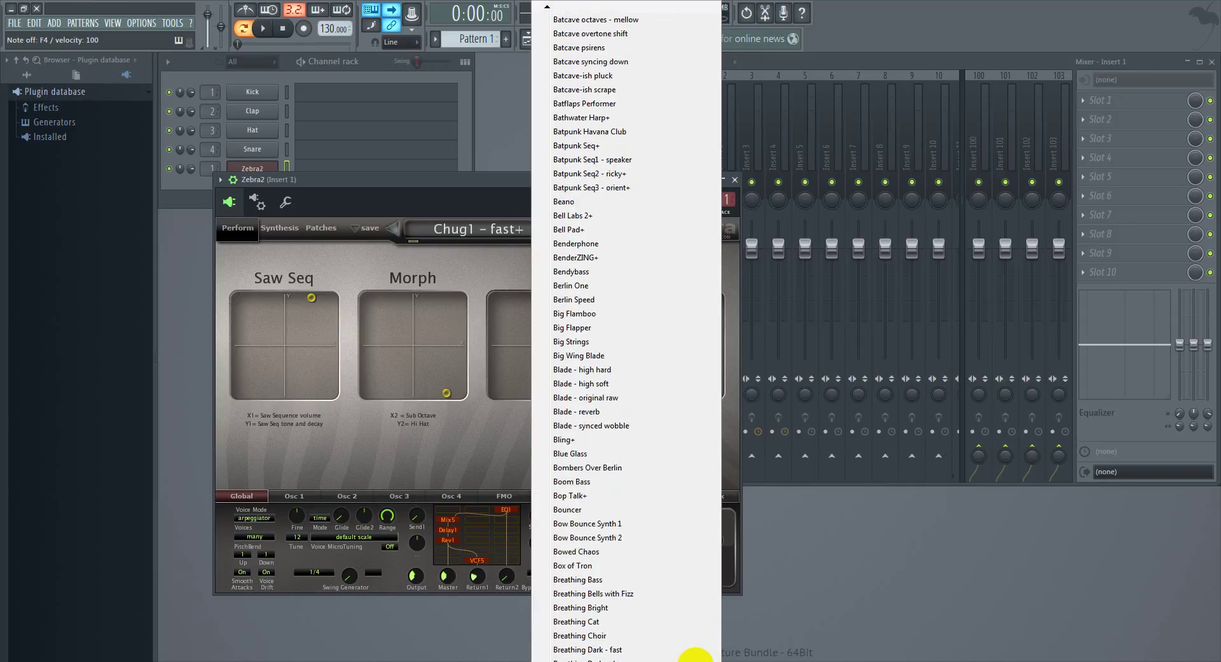
pyautogui.scroll(-14, 695, 659)
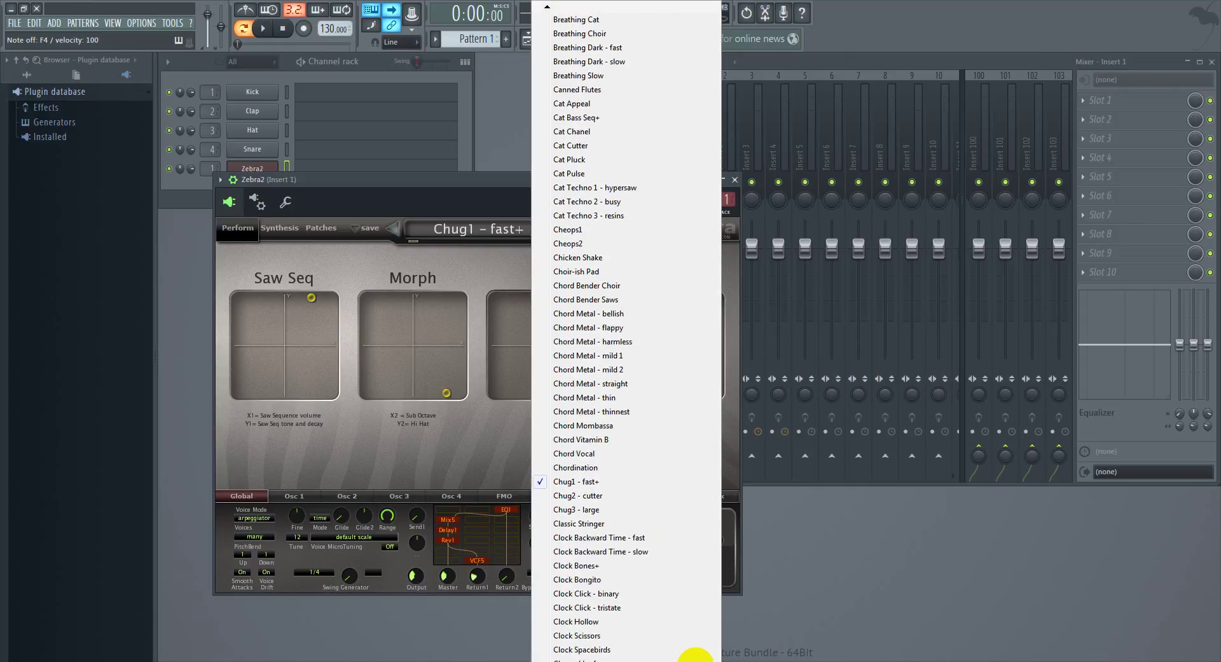
pyautogui.scroll(-14, 695, 658)
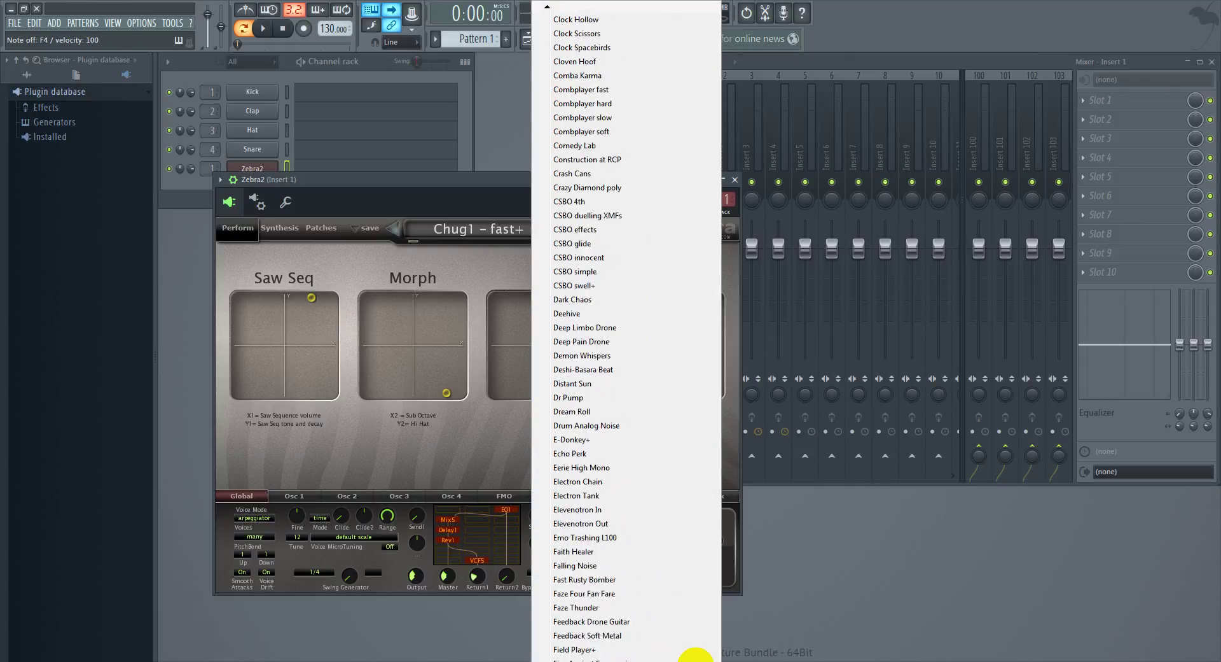
pyautogui.scroll(-14, 695, 659)
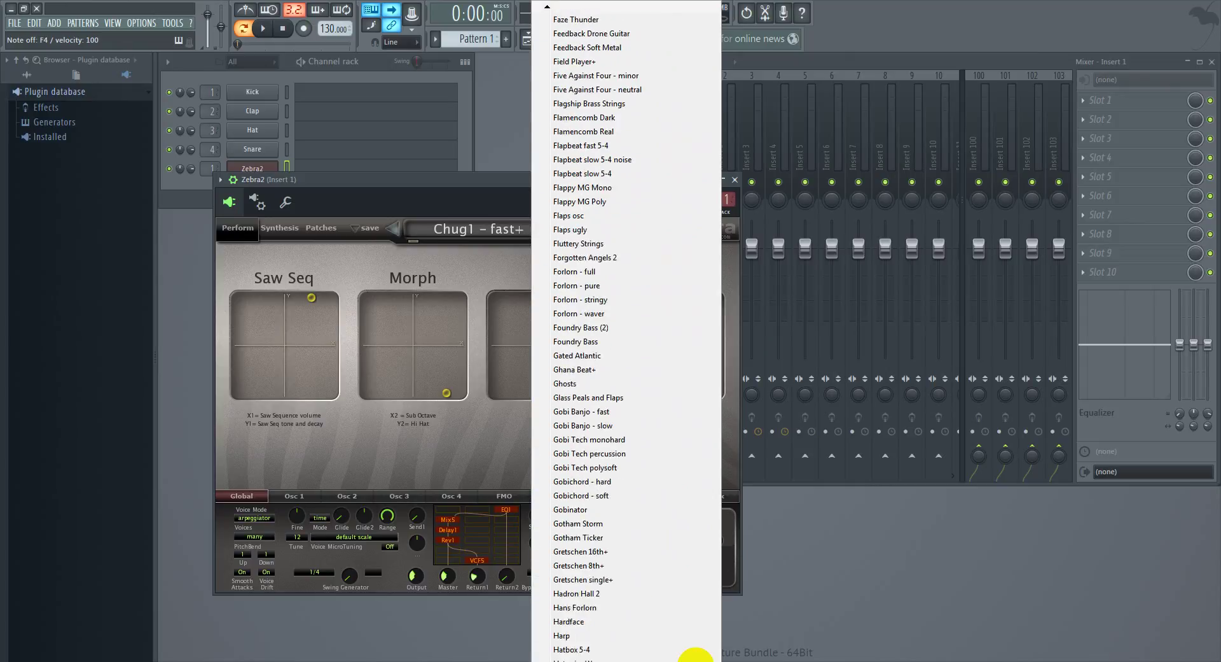
pyautogui.scroll(-13, 696, 659)
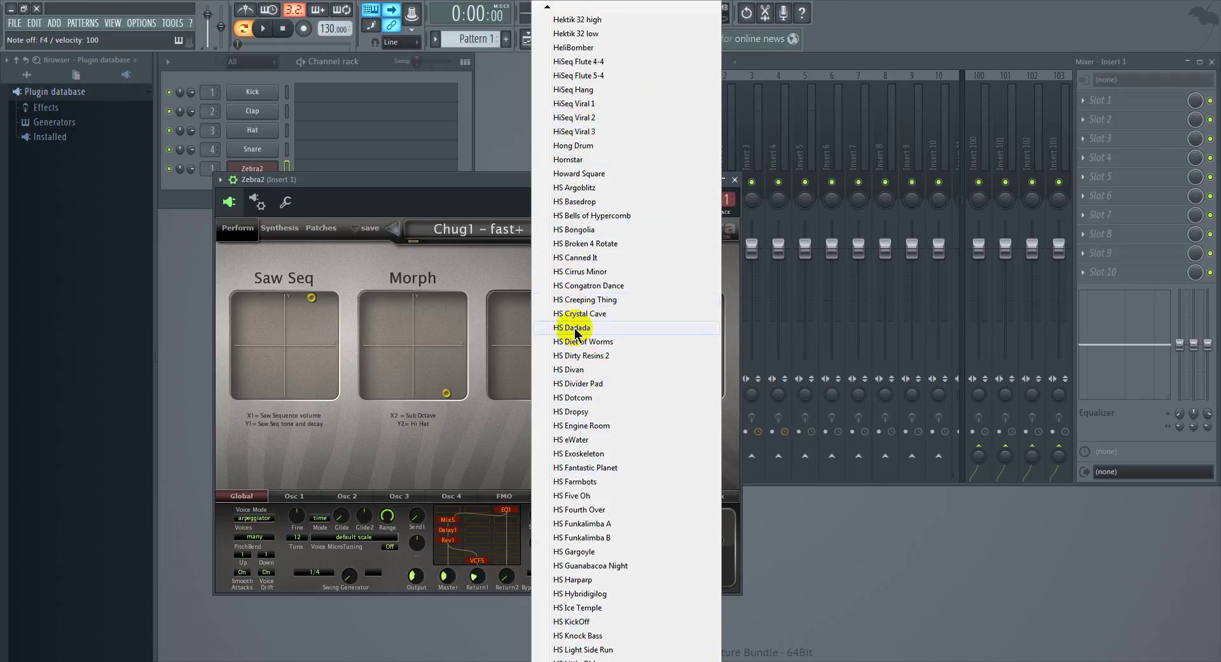
pyautogui.click(600, 525)
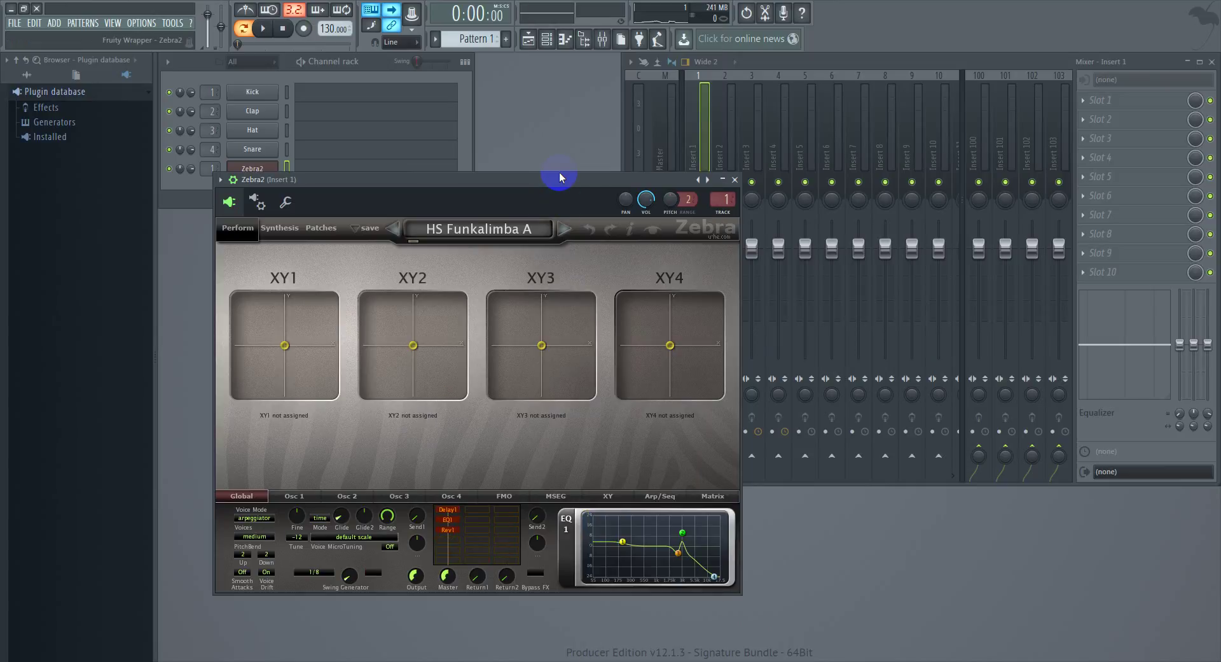
pyautogui.press('b')
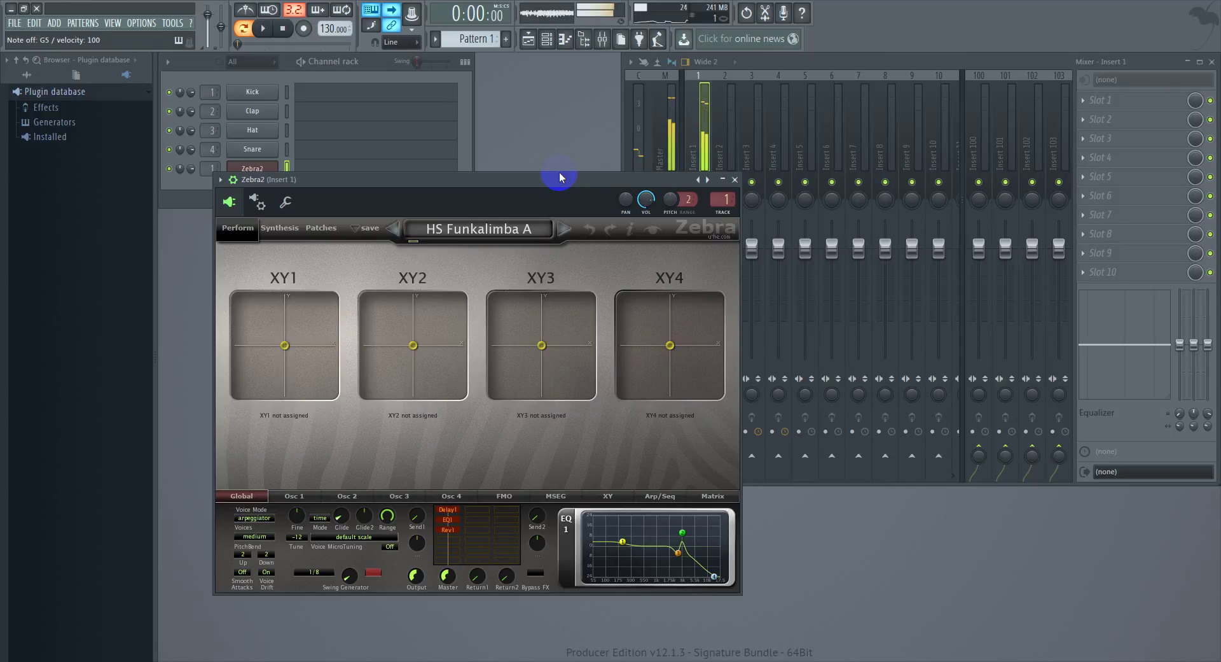
pyautogui.press('v')
pyautogui.press('m')
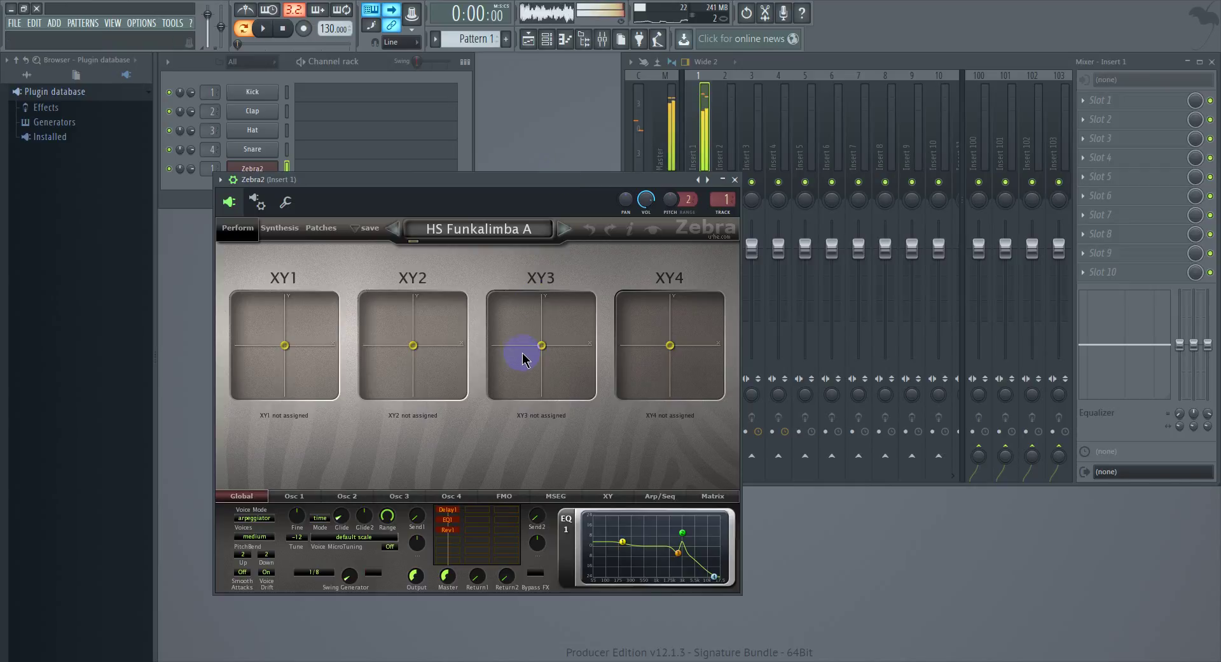
# Step: Move the XY3 handle toward its upper-right corner and the XY4, XY2 and XY1 handles toward their lower-left corners, then reshape the EQ 1 curve
pyautogui.moveTo(542, 345); pyautogui.dragTo(589, 297)
pyautogui.moveTo(670, 345); pyautogui.dragTo(635, 377)
pyautogui.moveTo(410, 353); pyautogui.dragTo(381, 374)
pyautogui.moveTo(286, 346); pyautogui.dragTo(247, 386)
pyautogui.moveTo(647, 565); pyautogui.dragTo(710, 554)
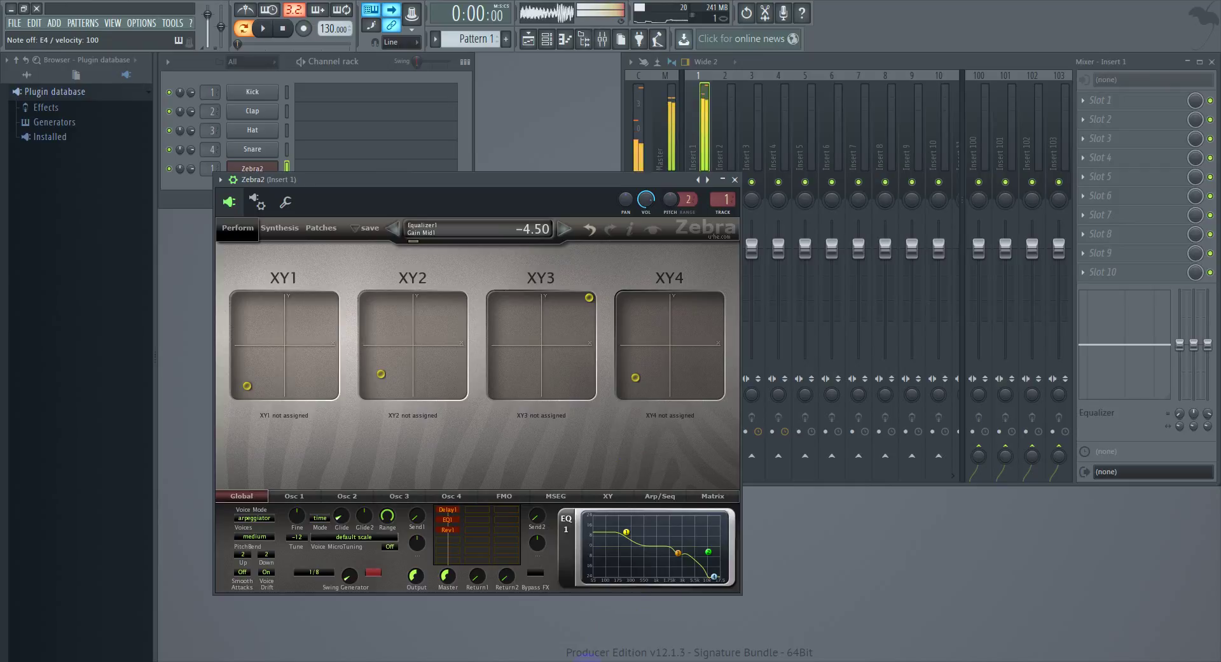
# Step: Load the Bane Bass - rough preset, then replace it with Marcato Chunks from much further down the preset list
pyautogui.click(492, 234)
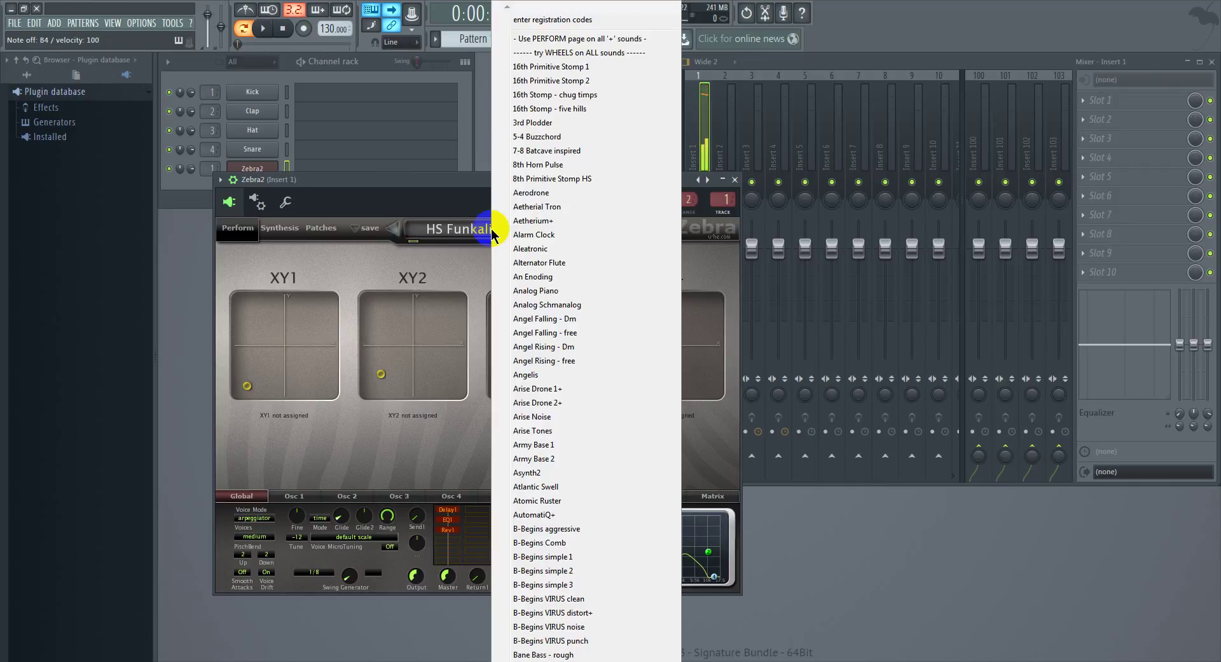
pyautogui.click(583, 656)
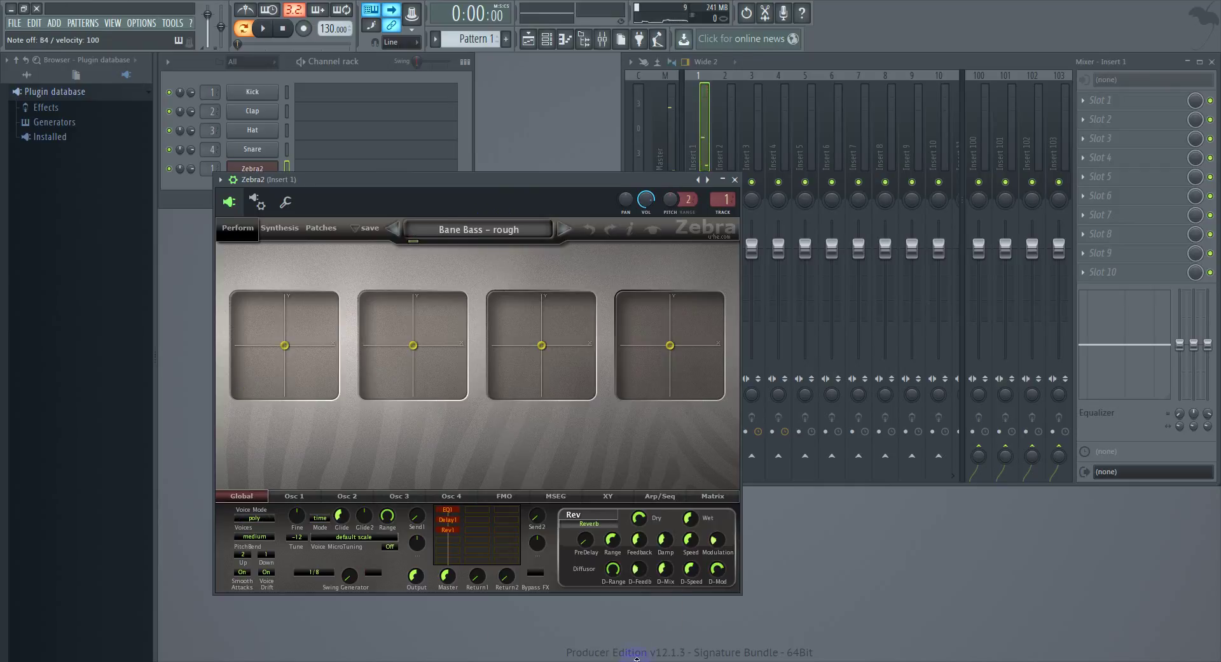
pyautogui.click(518, 226)
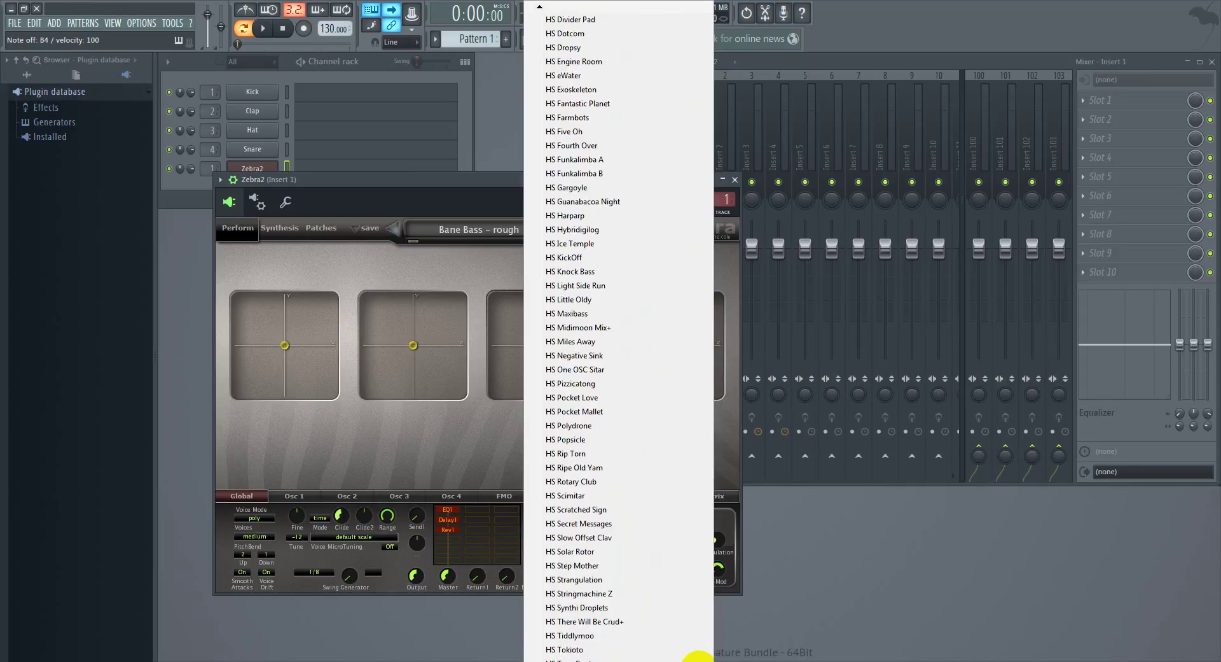
pyautogui.scroll(-9, 698, 658)
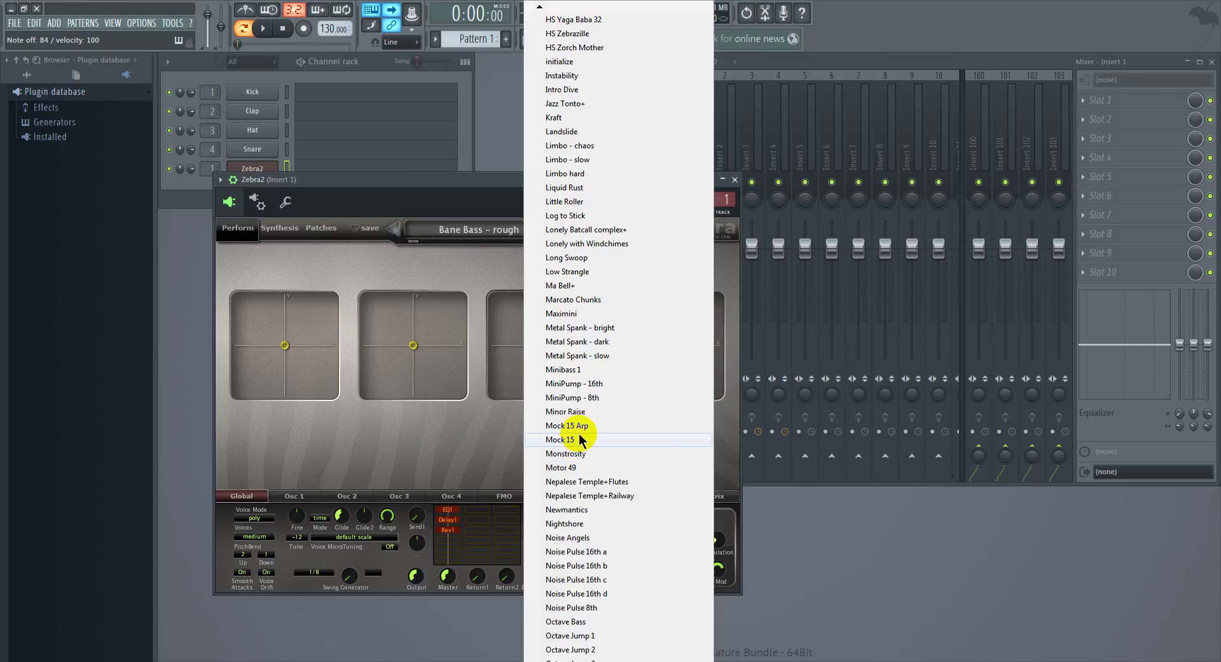
pyautogui.click(589, 303)
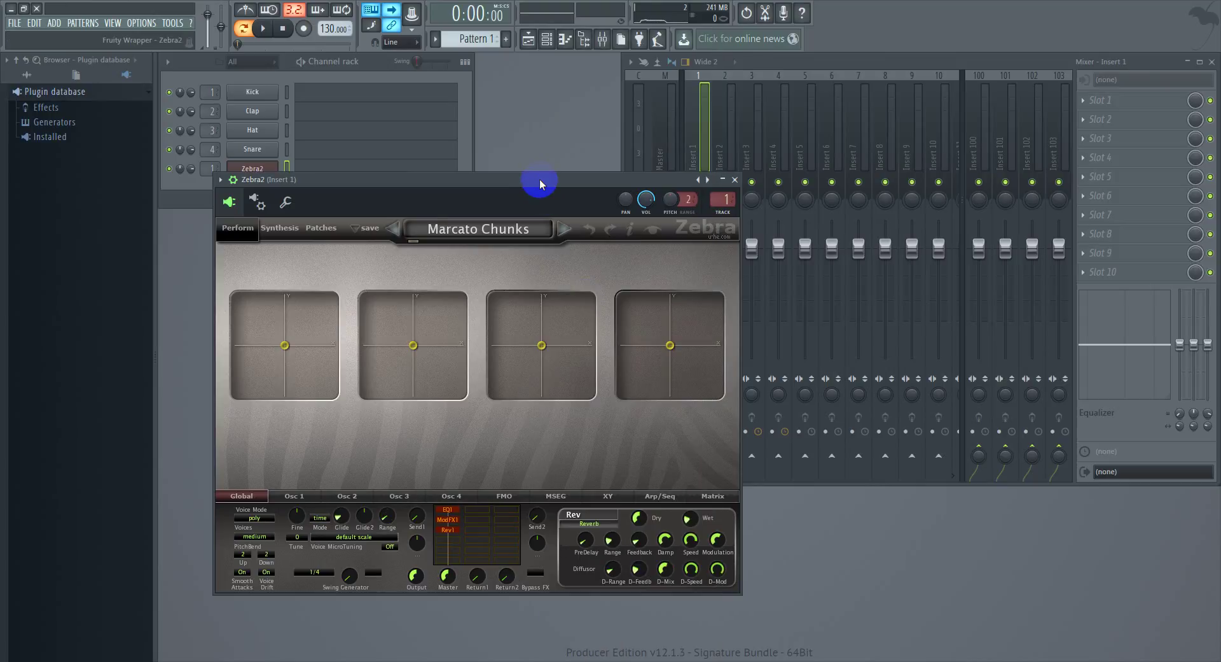
# Step: Play a series of high and low notes to audition the Marcato Chunks preset
pyautogui.press('t')
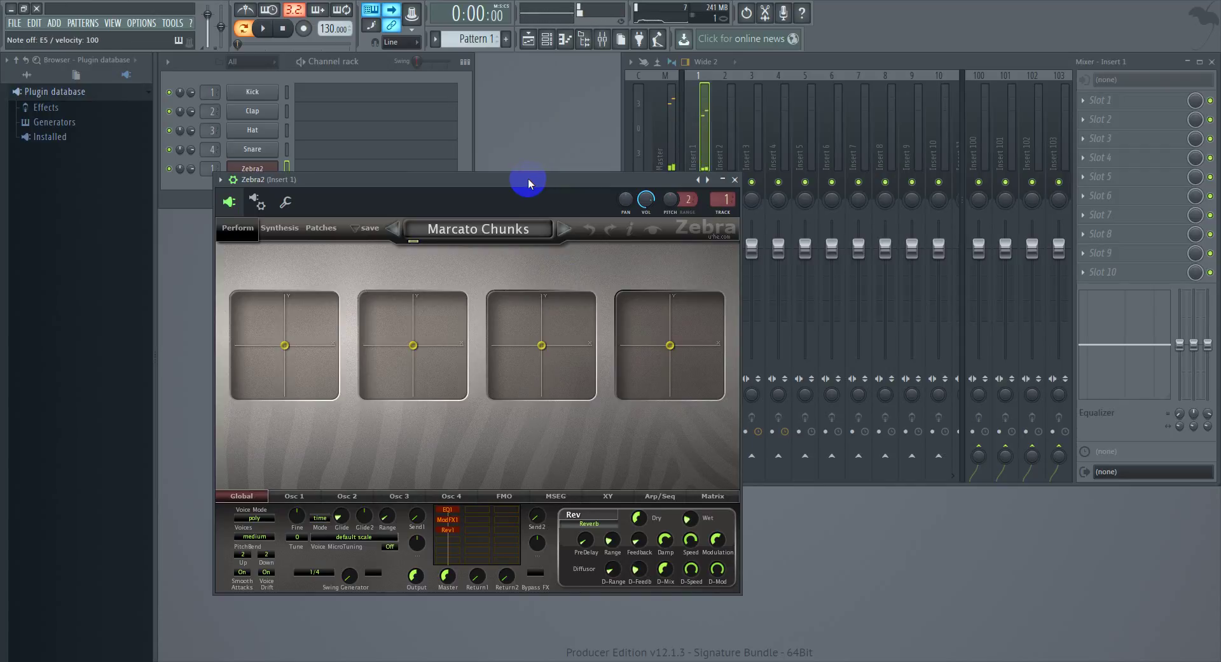
pyautogui.press('n')
pyautogui.press('x')
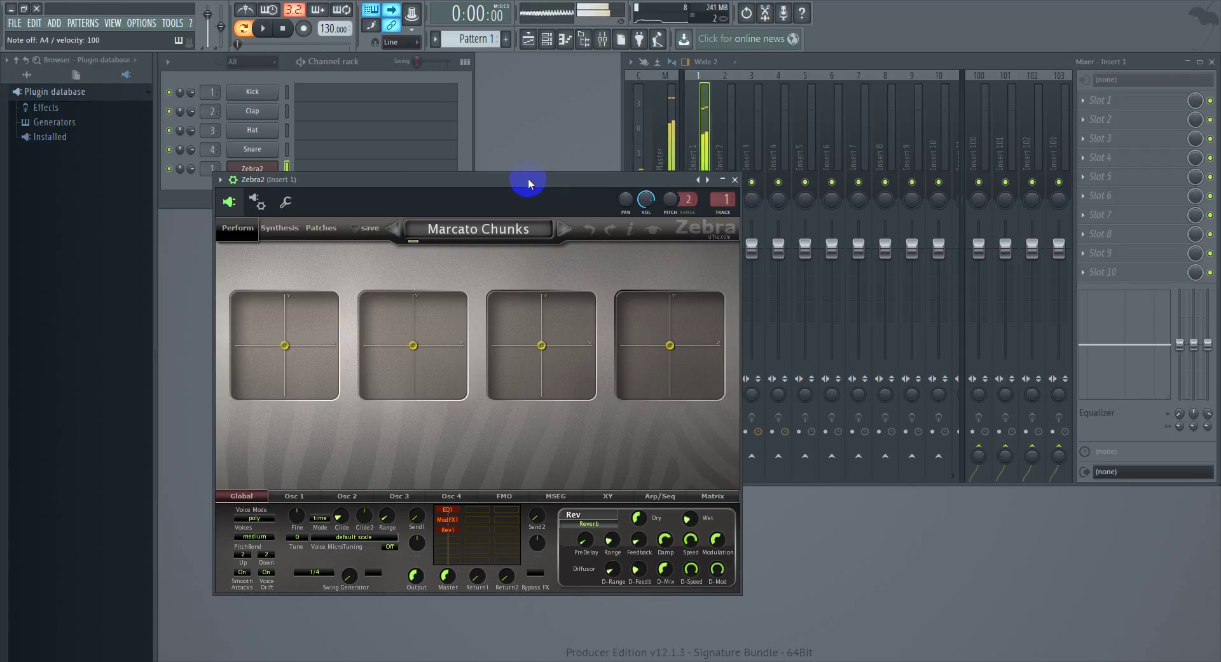
pyautogui.press('n')
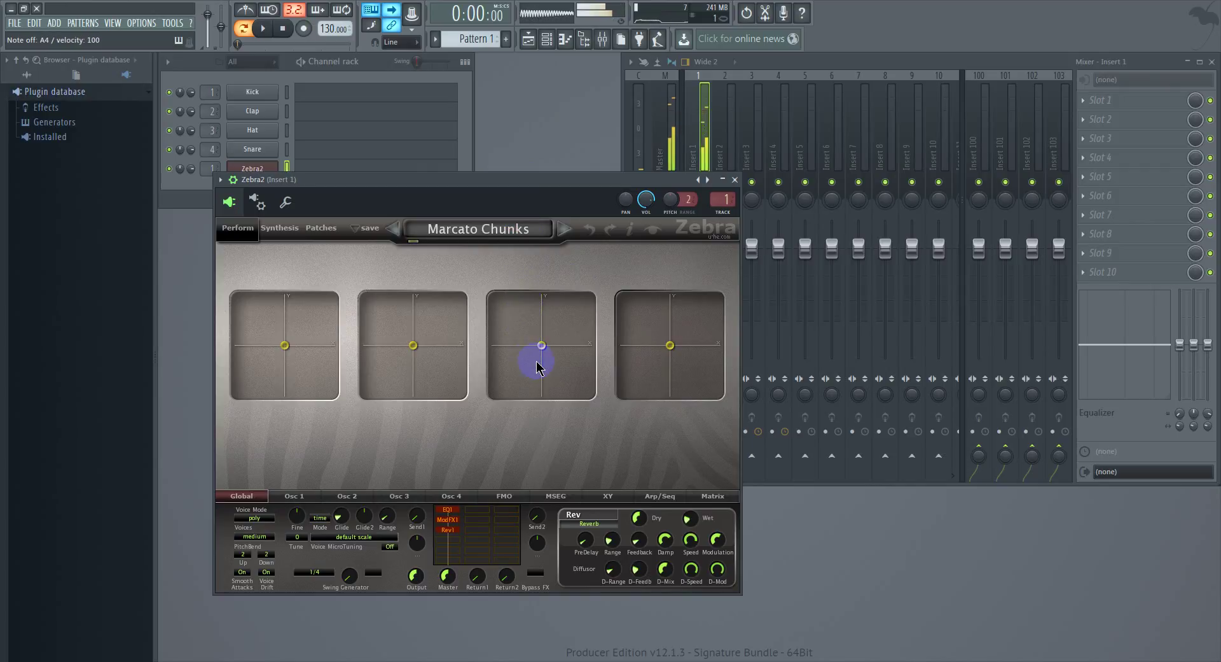
pyautogui.press('b')
pyautogui.press('y')
pyautogui.press('w')
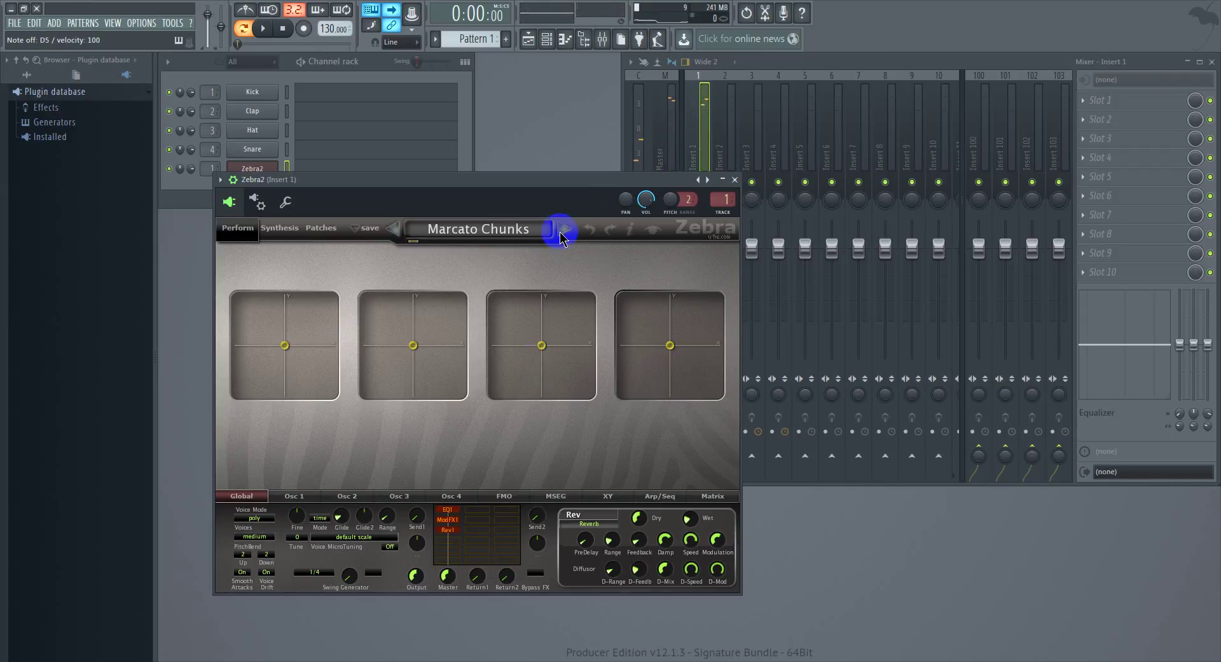
# Step: Load the Arise Drone 1+ preset from the preset list and play notes to audition it
pyautogui.click(545, 237)
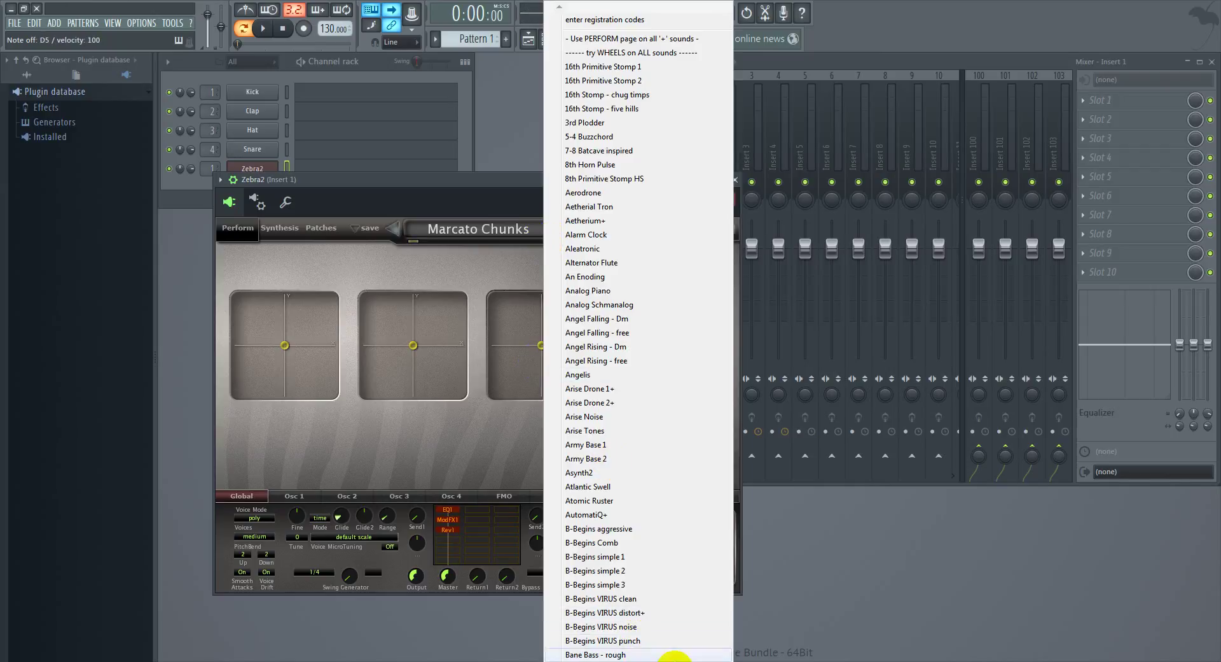
pyautogui.moveTo(718, 659)
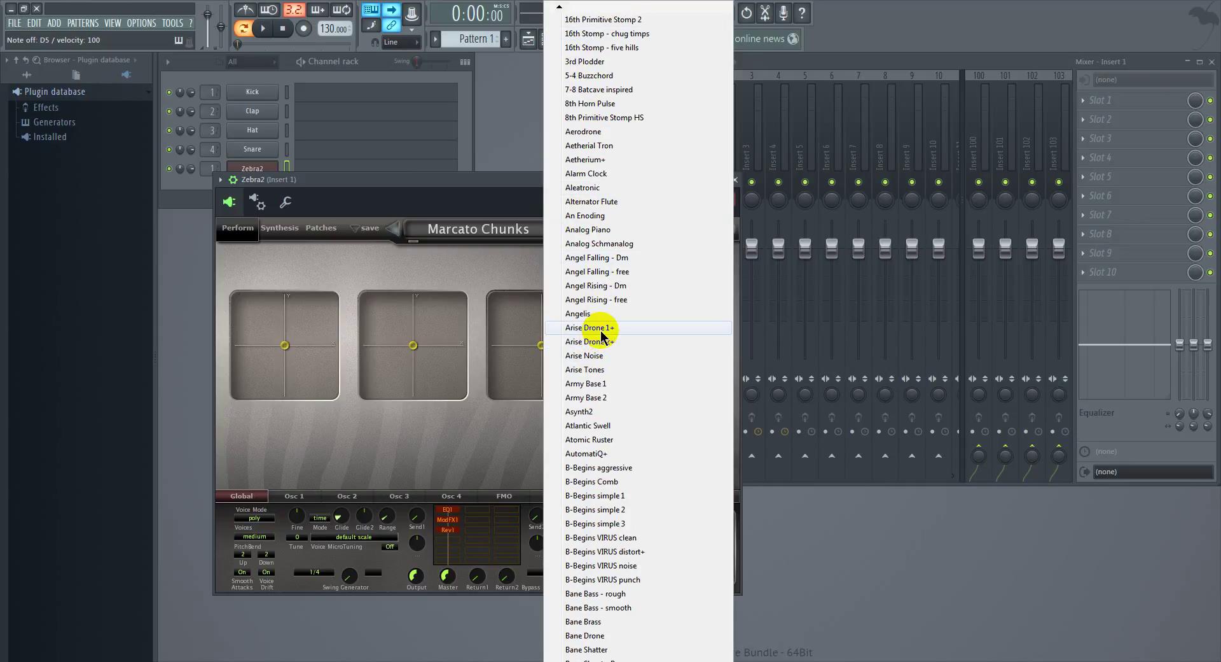
pyautogui.click(618, 328)
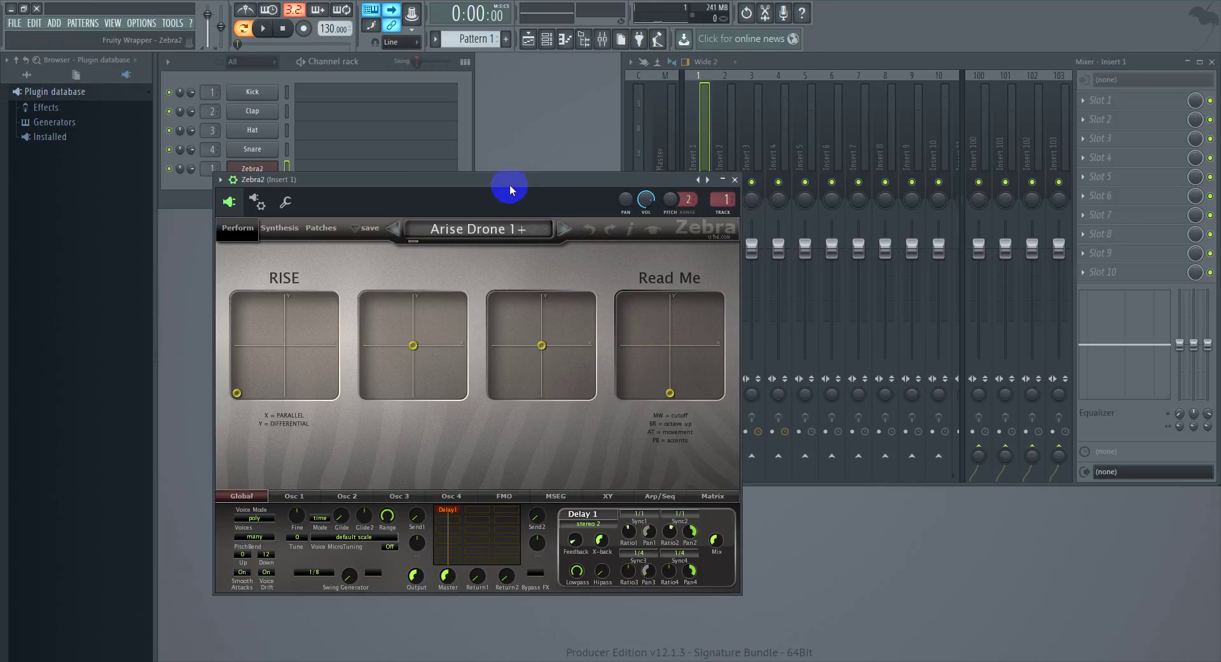
pyautogui.press('b')
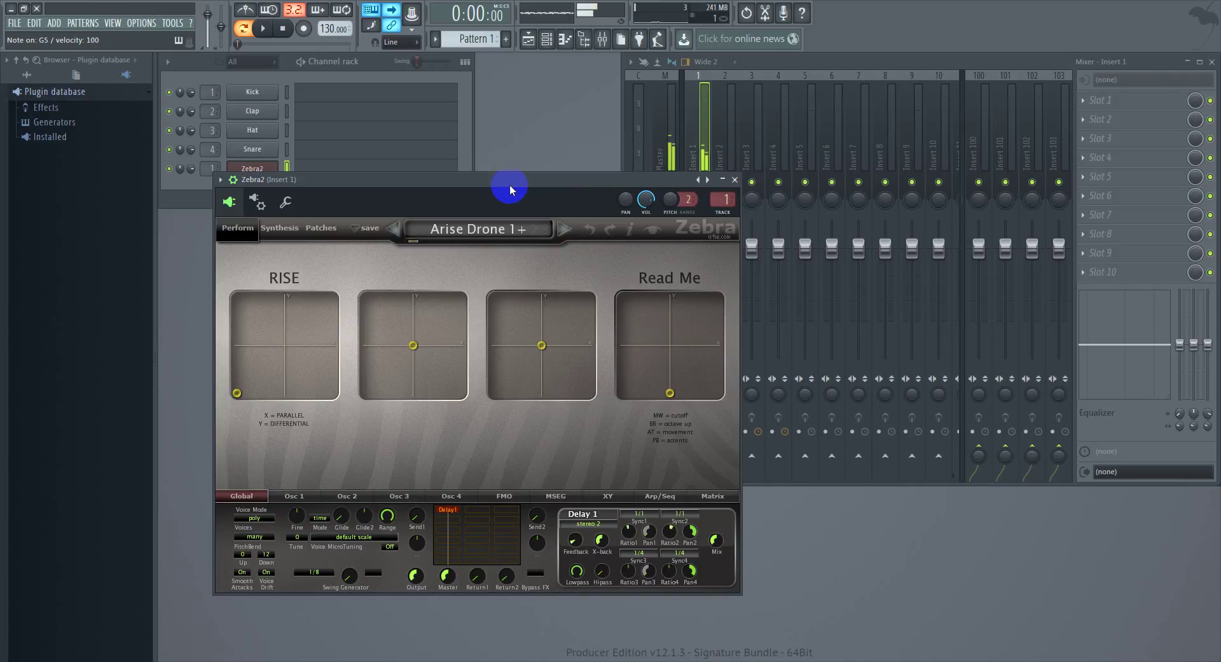
pyautogui.press('m')
# Step: Step back through the presets to Angelis and Angel Rising - free, playing notes with each
pyautogui.click(392, 230)
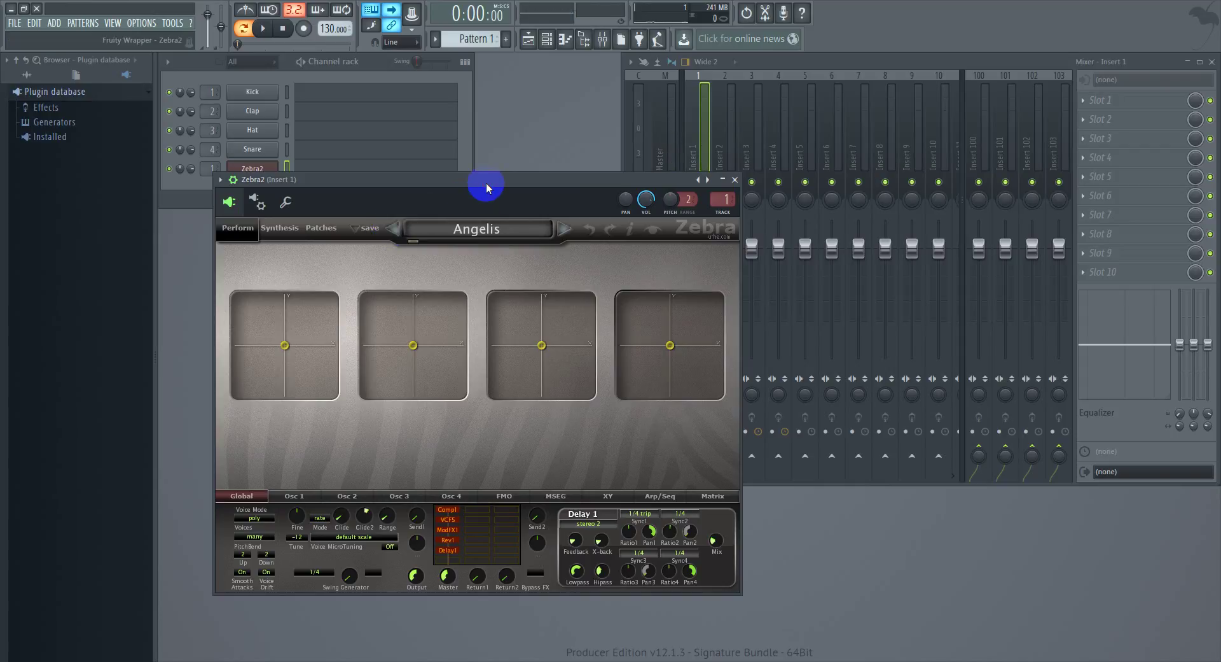
pyautogui.press('m')
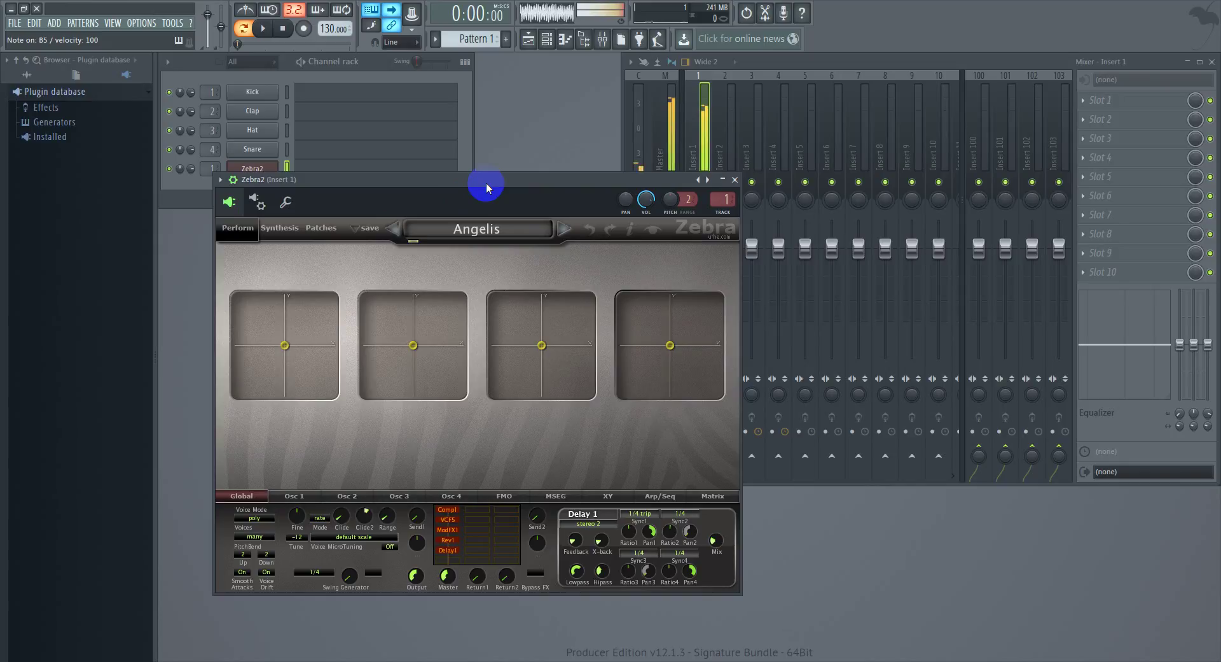
pyautogui.click(391, 229)
pyautogui.press('n')
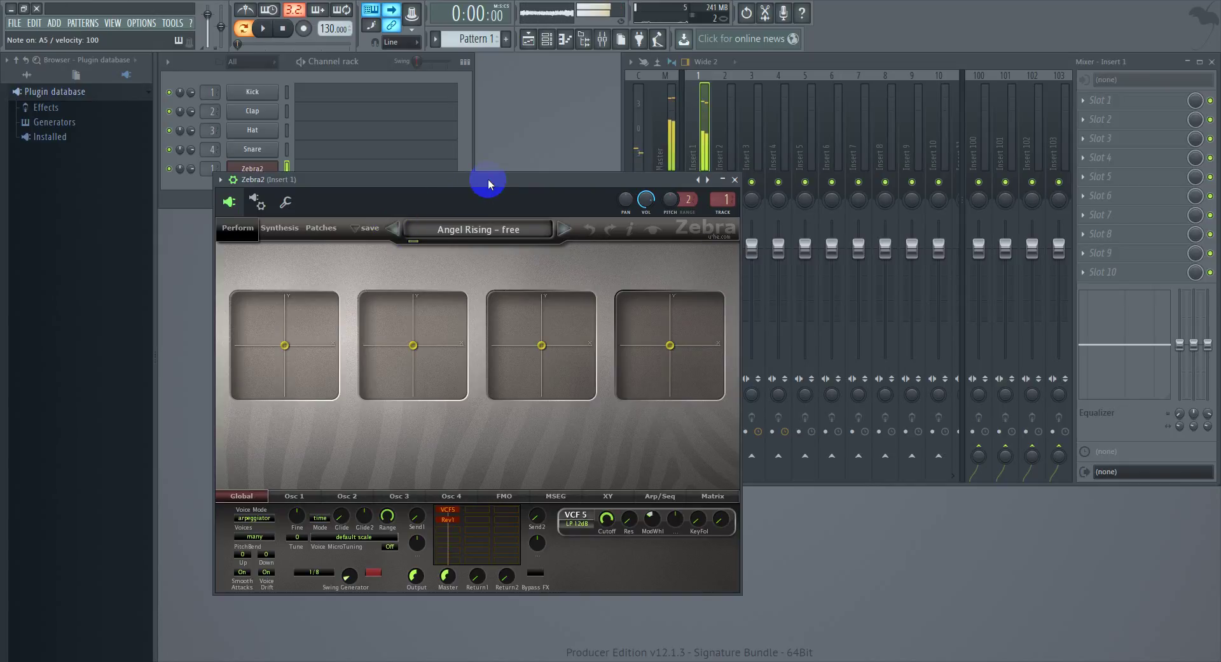
pyautogui.press('m')
pyautogui.press('y')
pyautogui.press('w')
pyautogui.press('e')
# Step: Step back through Angel Rising - Dm and Angel Falling - free to Angel Falling - Dm, playing notes to audition the sounds
pyautogui.click(394, 229)
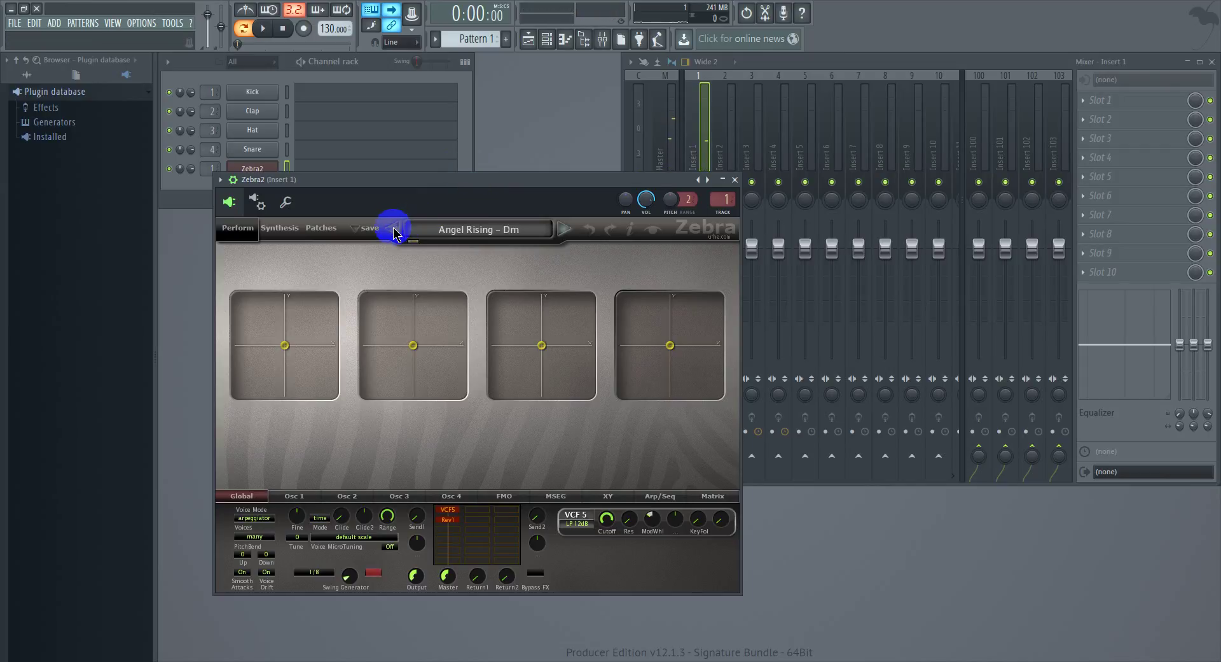
pyautogui.press('w')
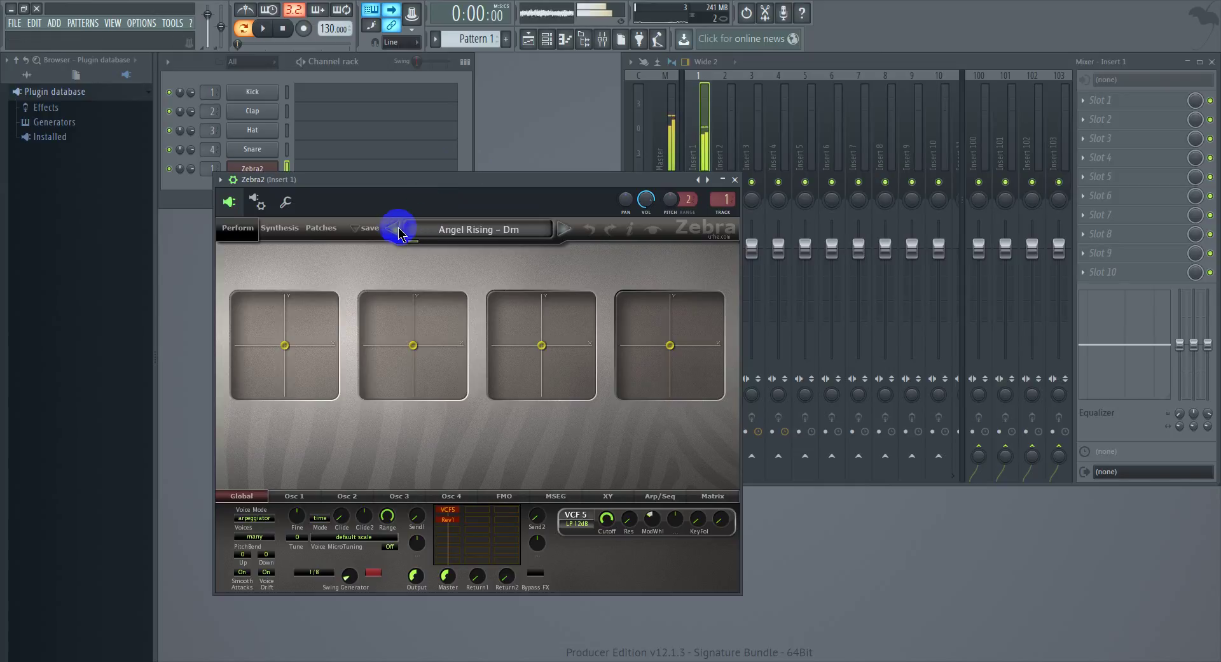
pyautogui.click(397, 229)
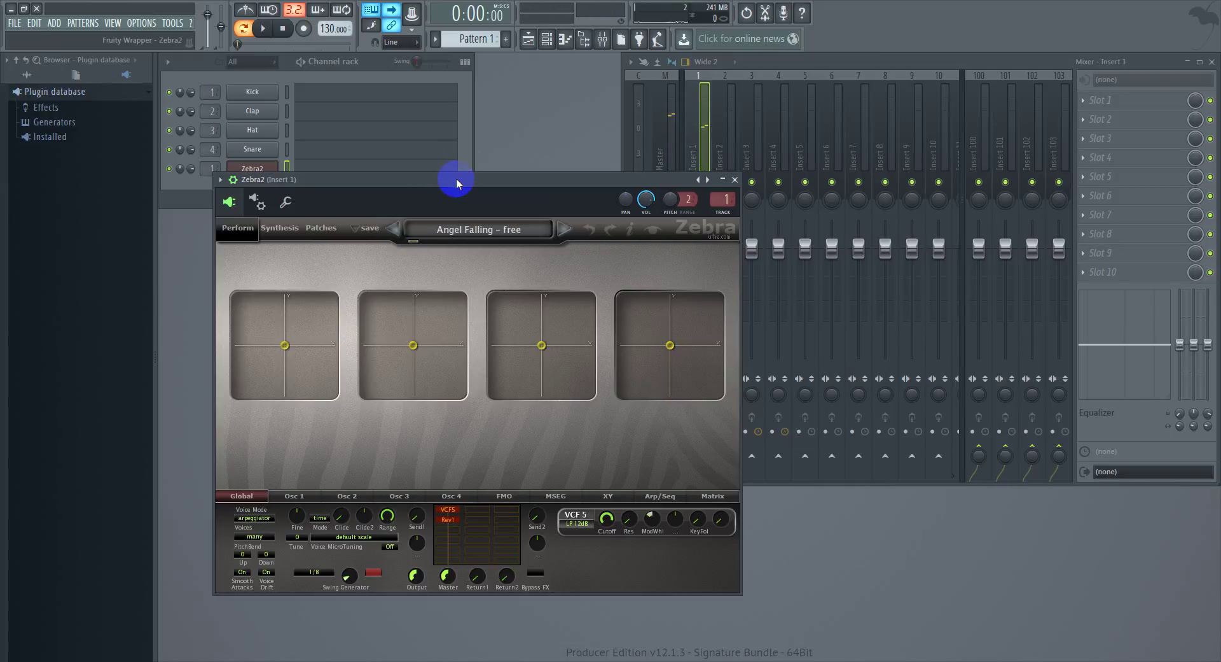
pyautogui.click(394, 231)
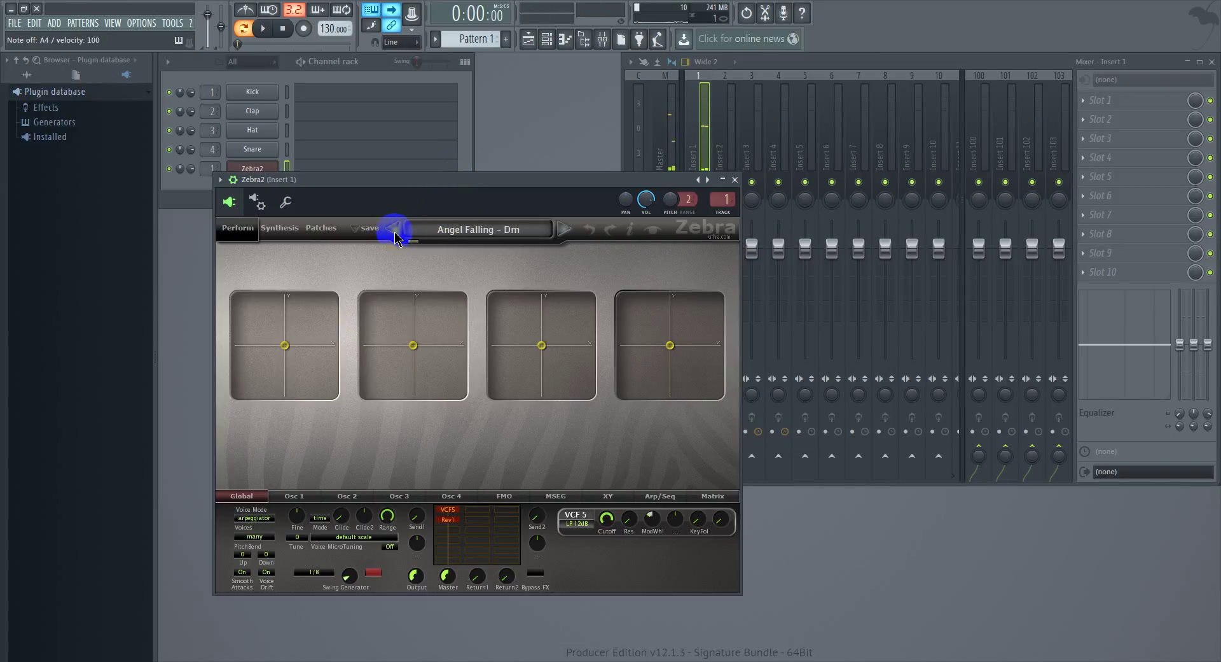
pyautogui.press('w')
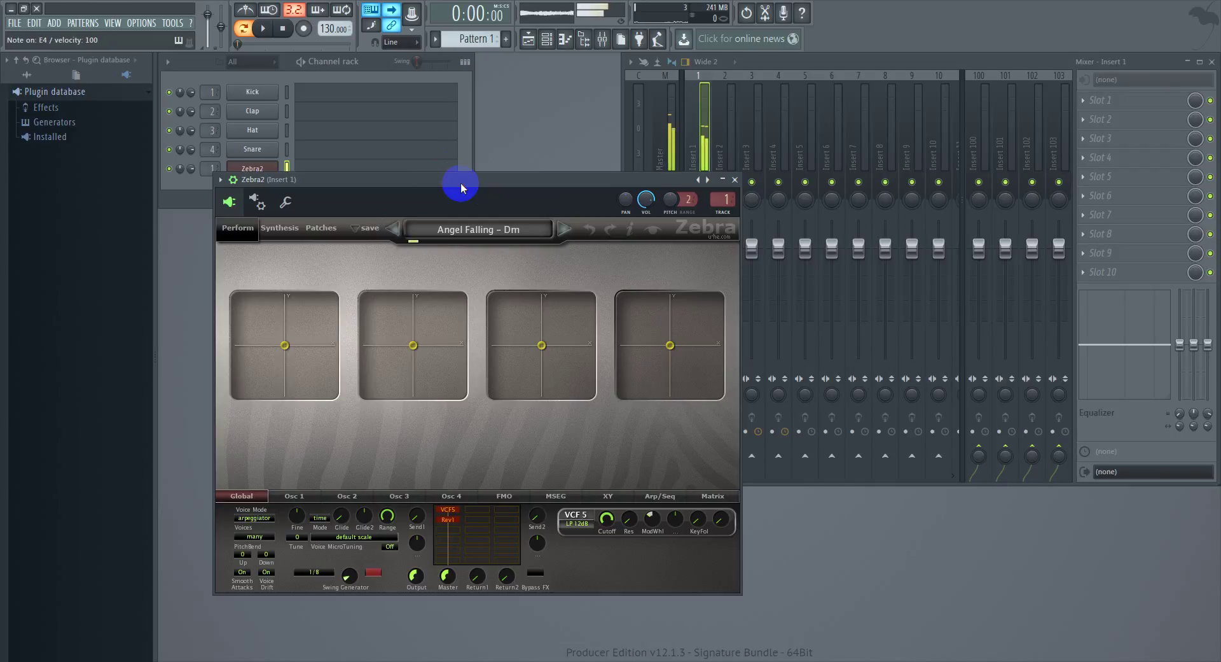
# Step: Step back to the Analog Schmanalog preset and play several notes to audition it
pyautogui.click(394, 231)
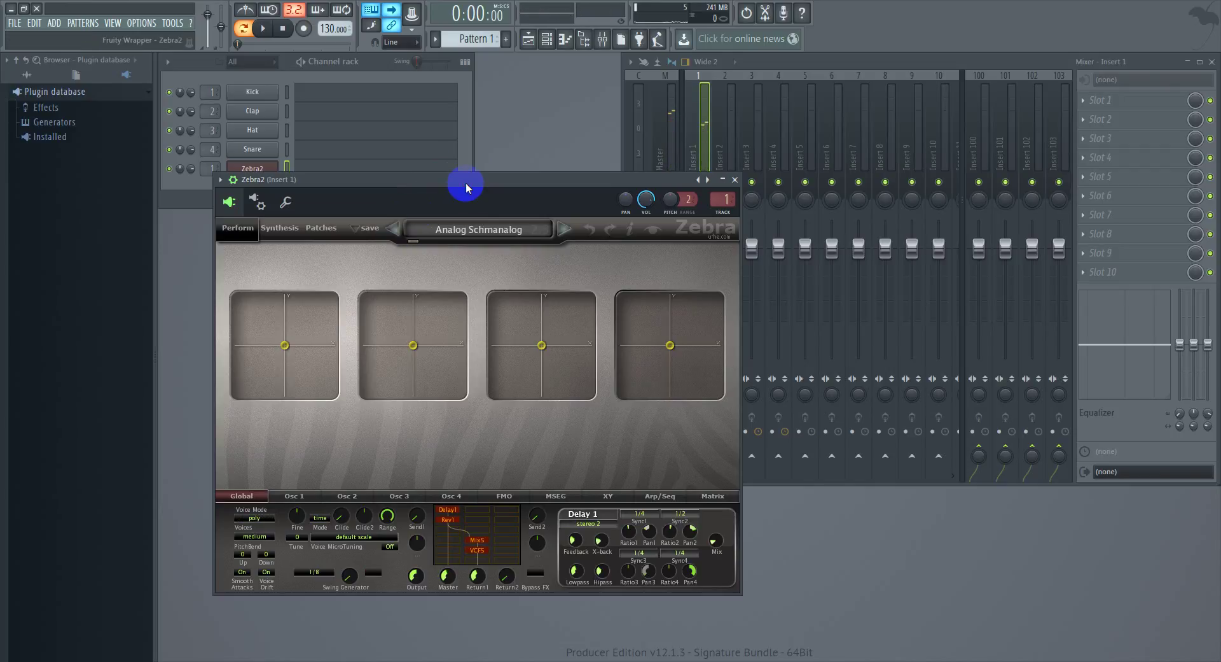
pyautogui.press('n')
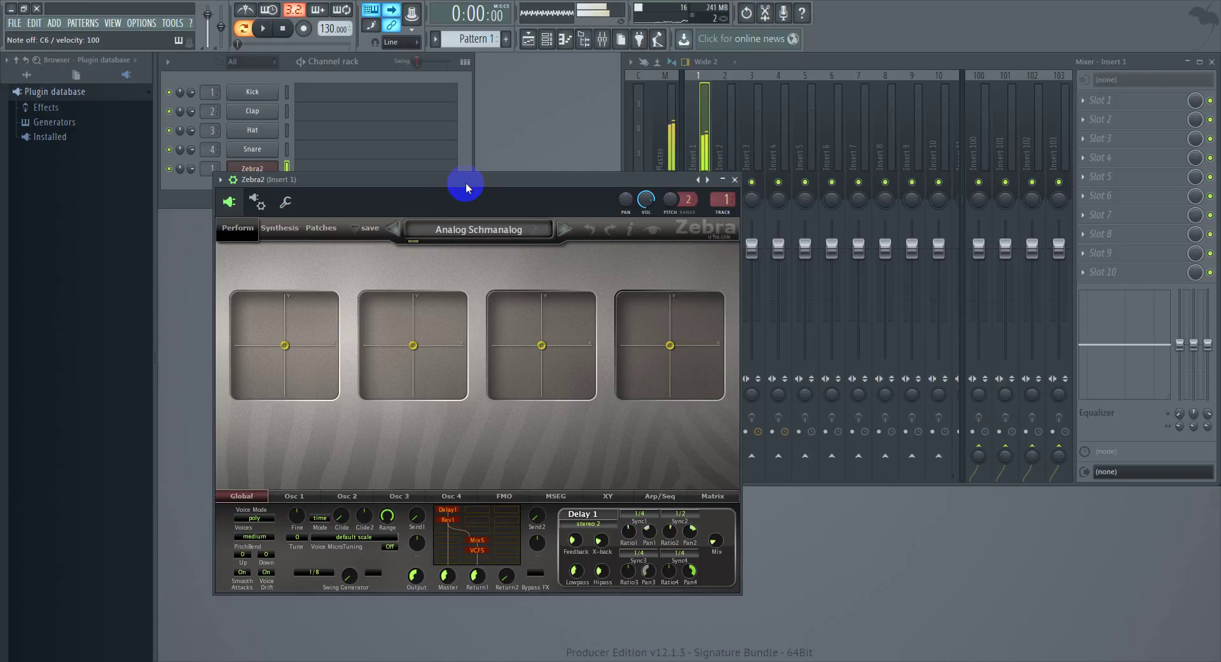
pyautogui.press('r')
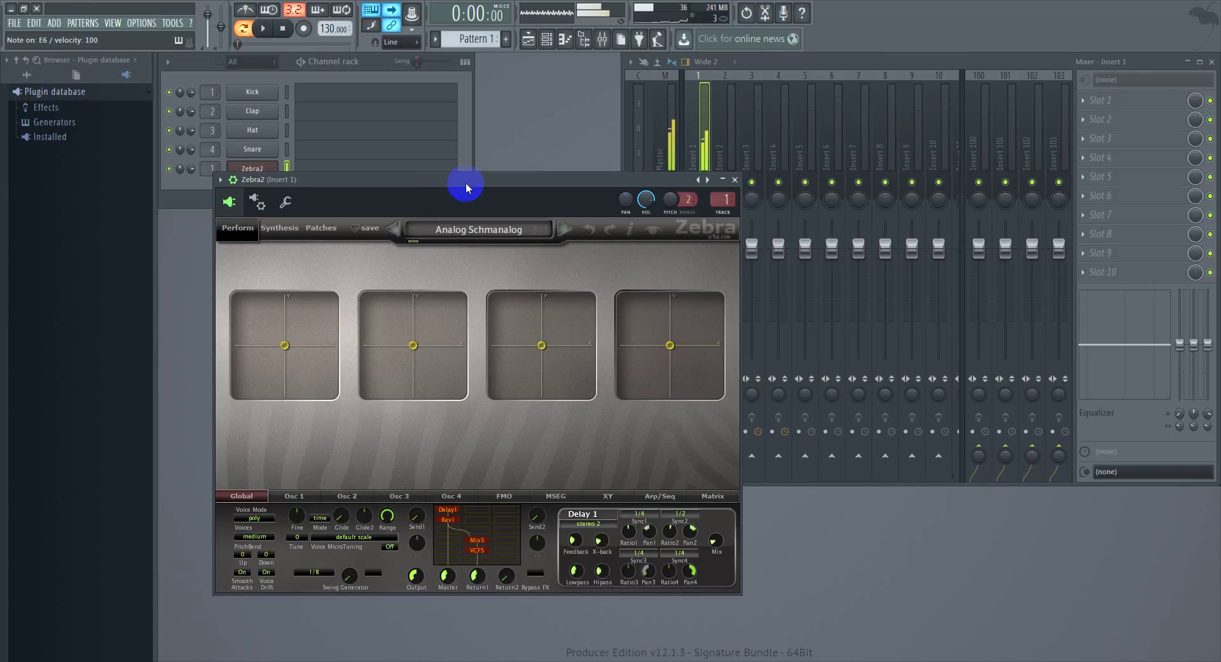
pyautogui.press('c')
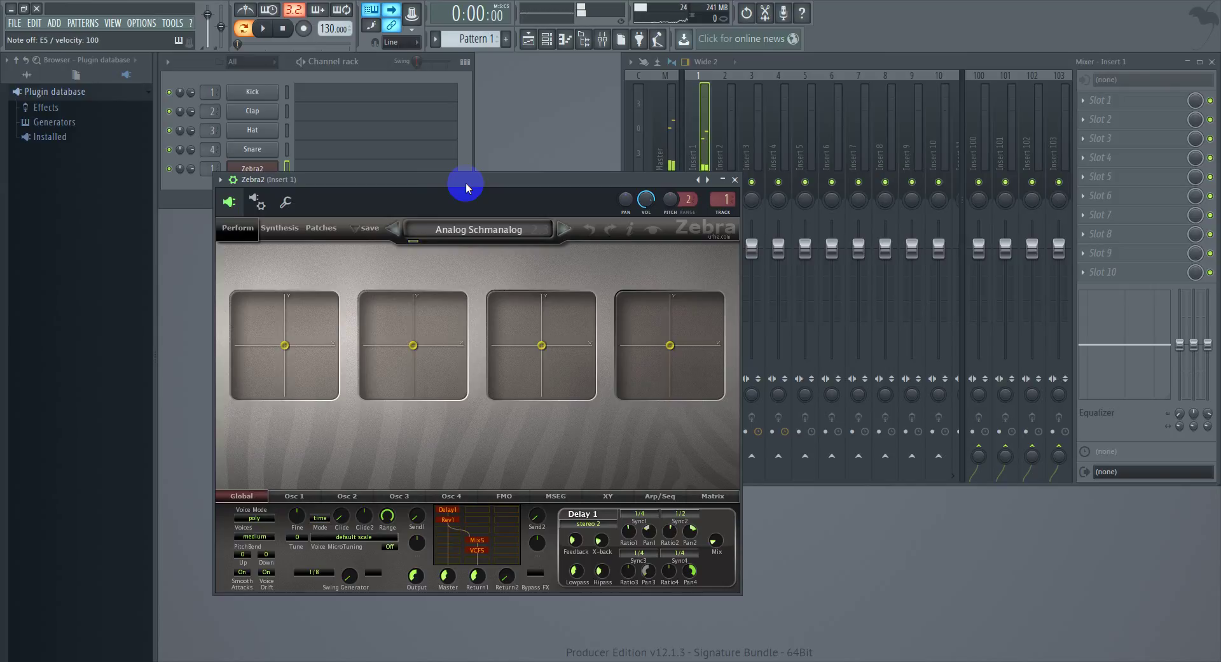